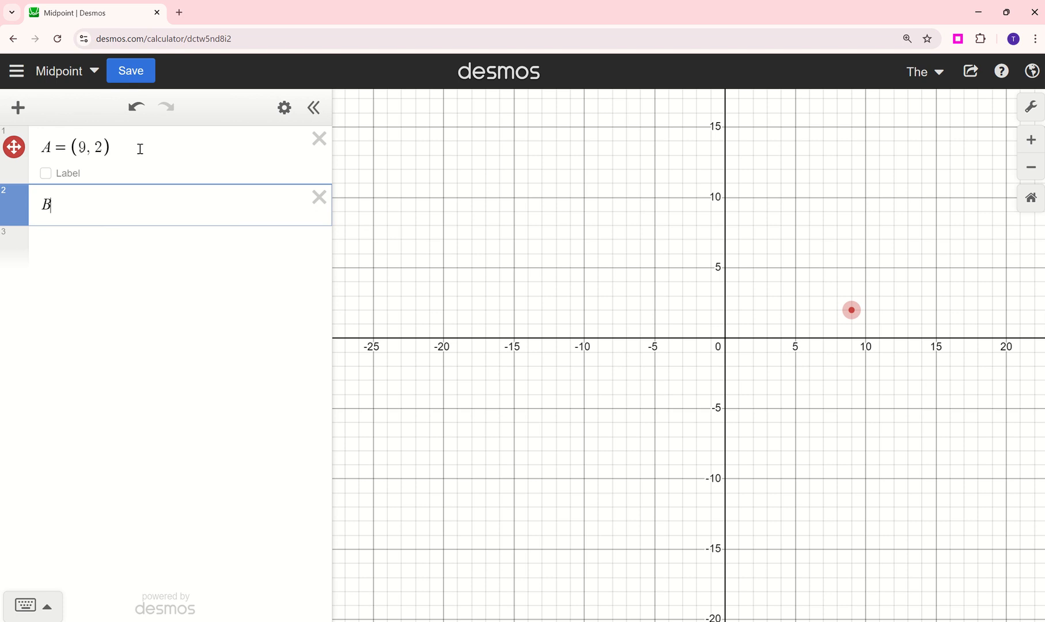
- Define point B as (-3, 8) in the second expression
type("=")
type("(-3,8")
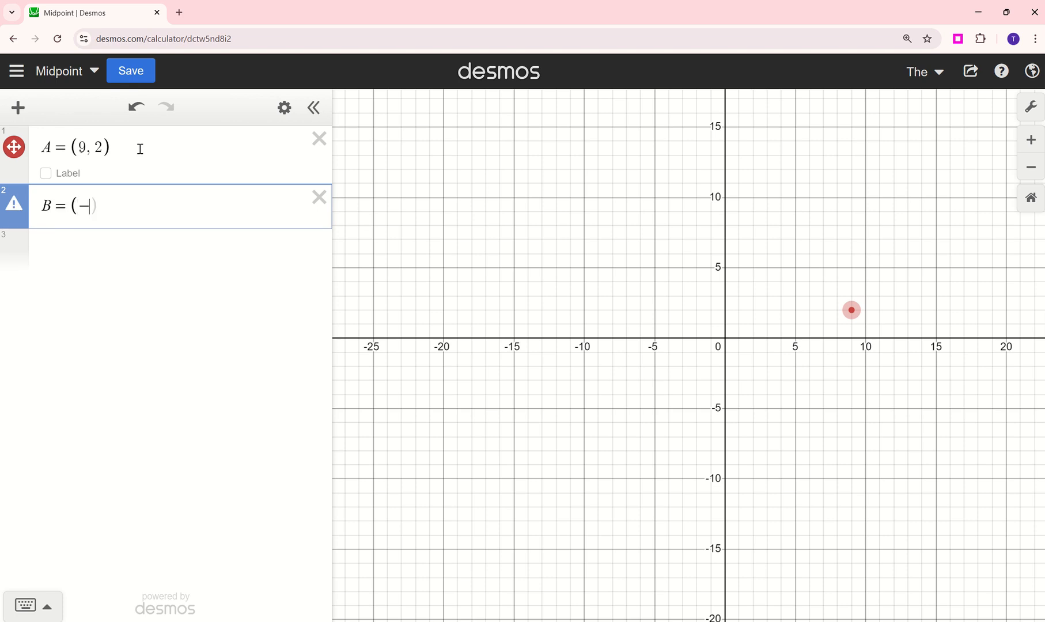
type(")")
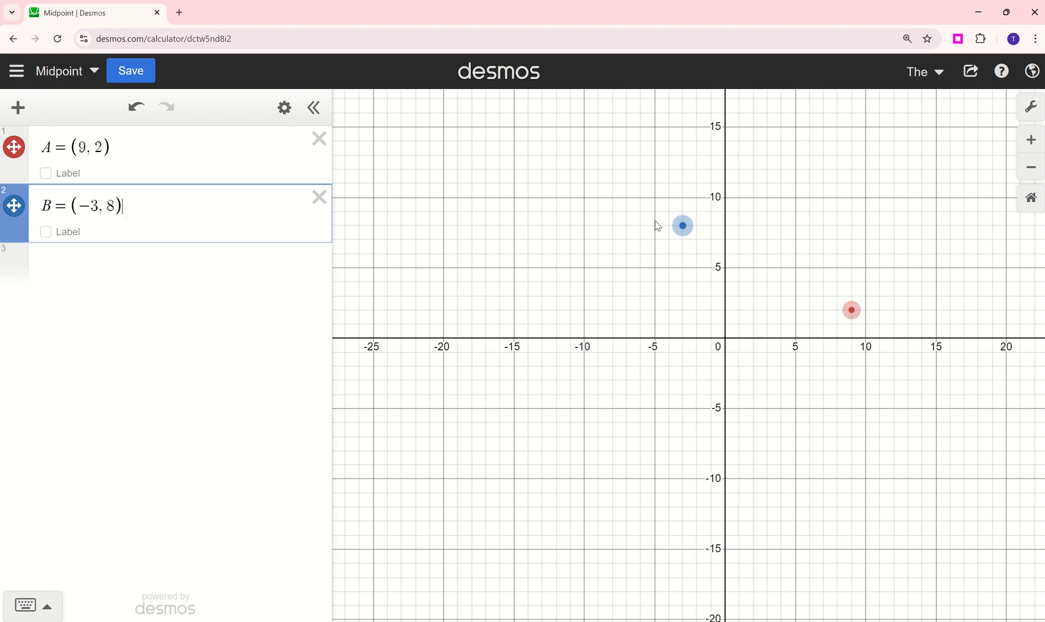
- Plot the midpoint of the two points with mean(A, B) in a new expression and turn on its label
left_click(94, 261)
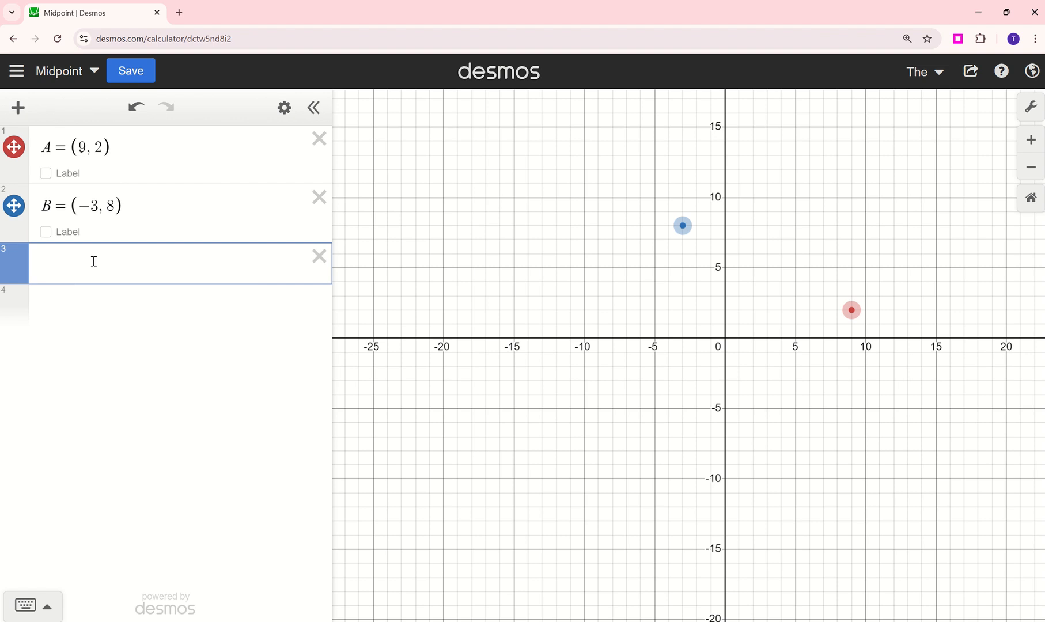
type("mean sdflkj")
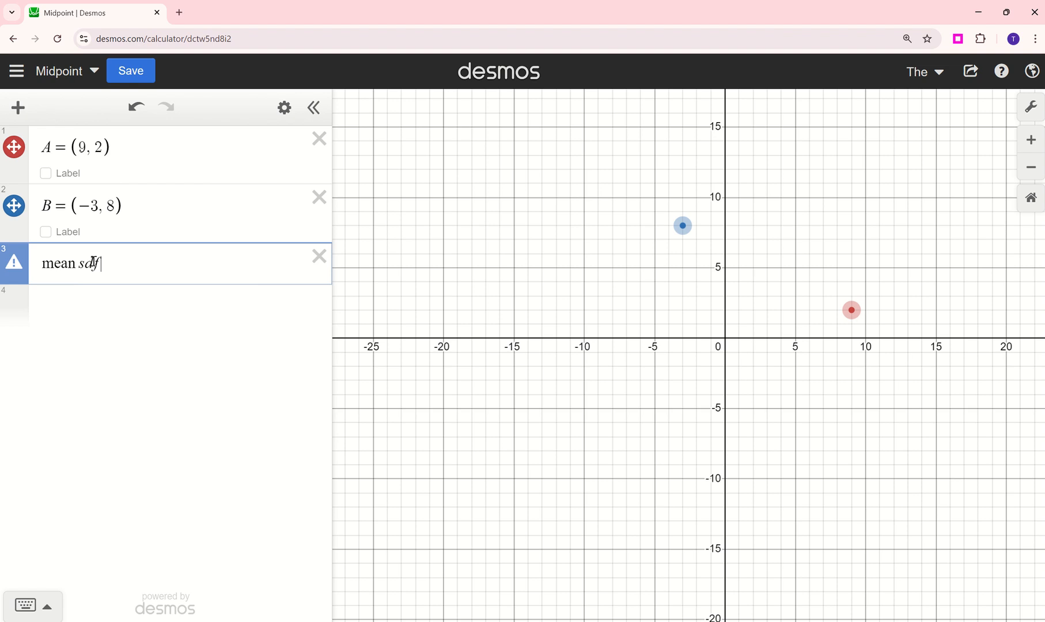
key("BackSpace")
key("BackSpace")
key("BackSpace")
key("BackSpace")
key("BackSpace")
key("BackSpace")
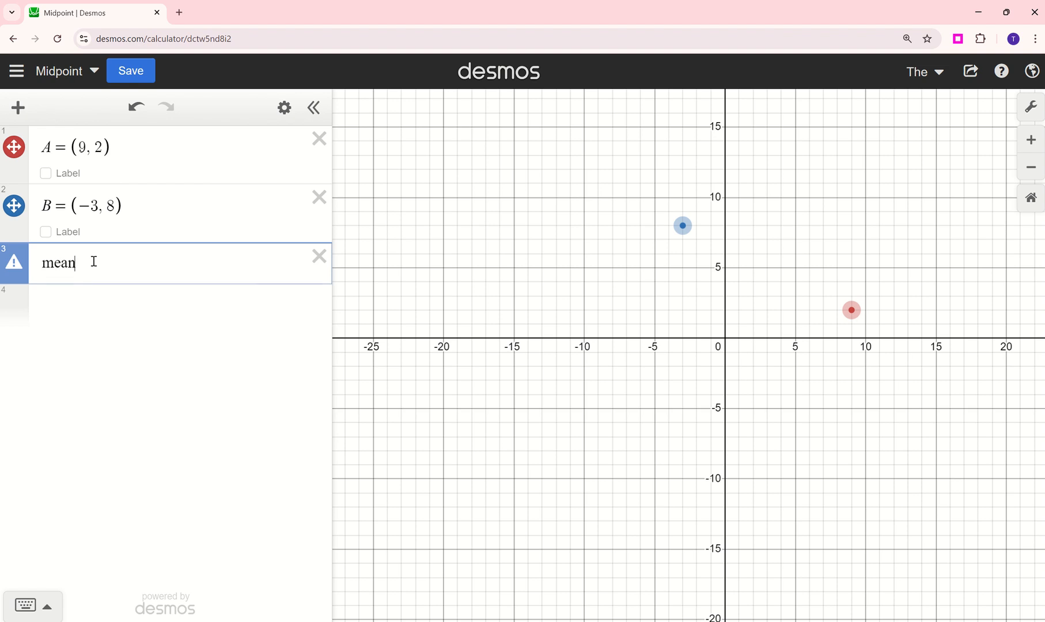
type("(")
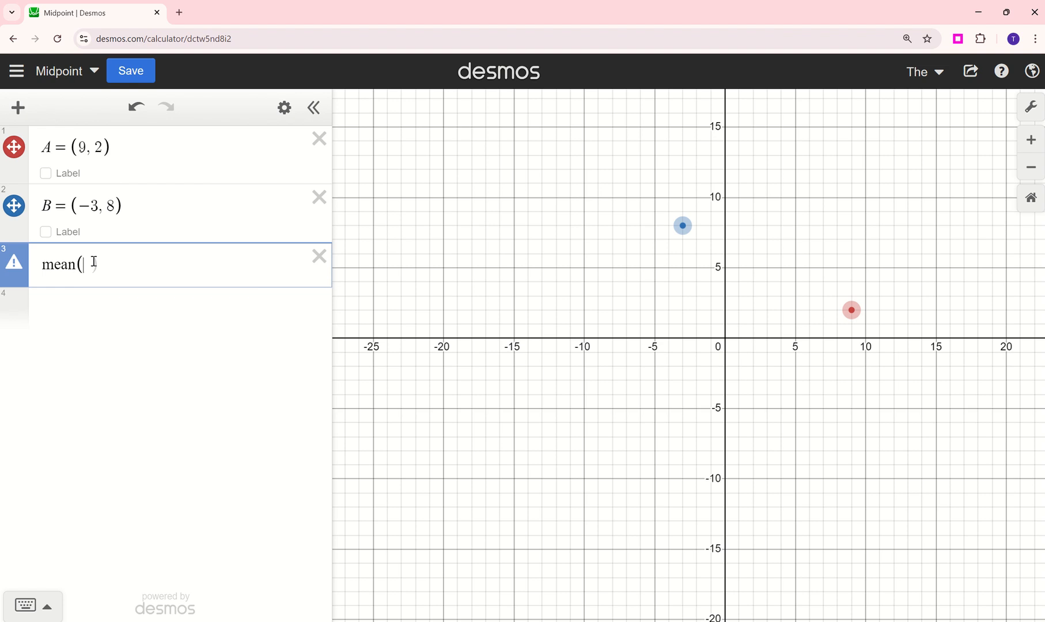
type("A,")
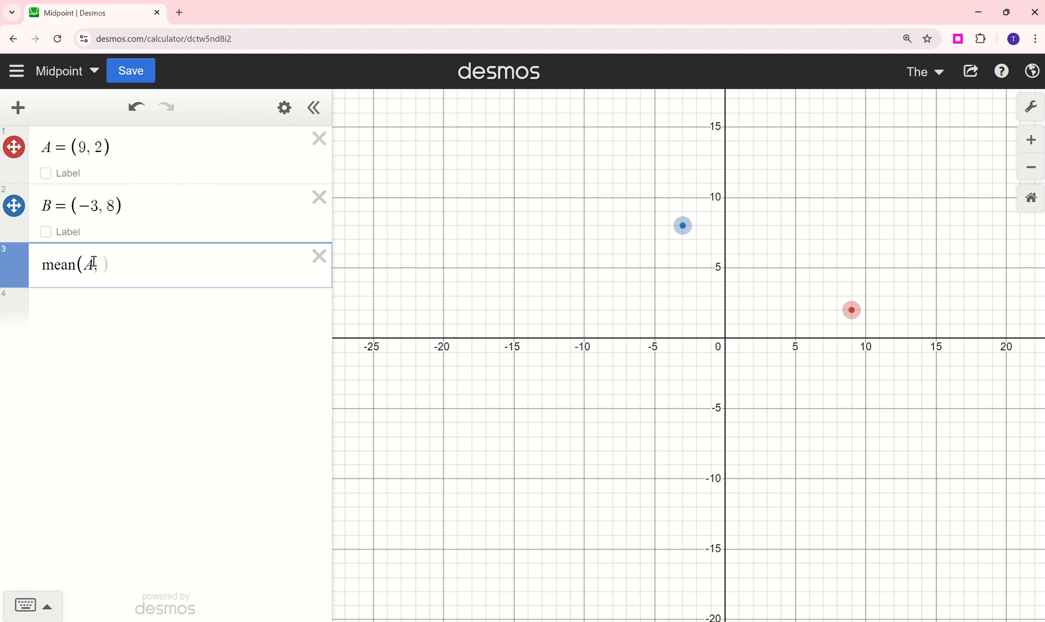
type(" B)")
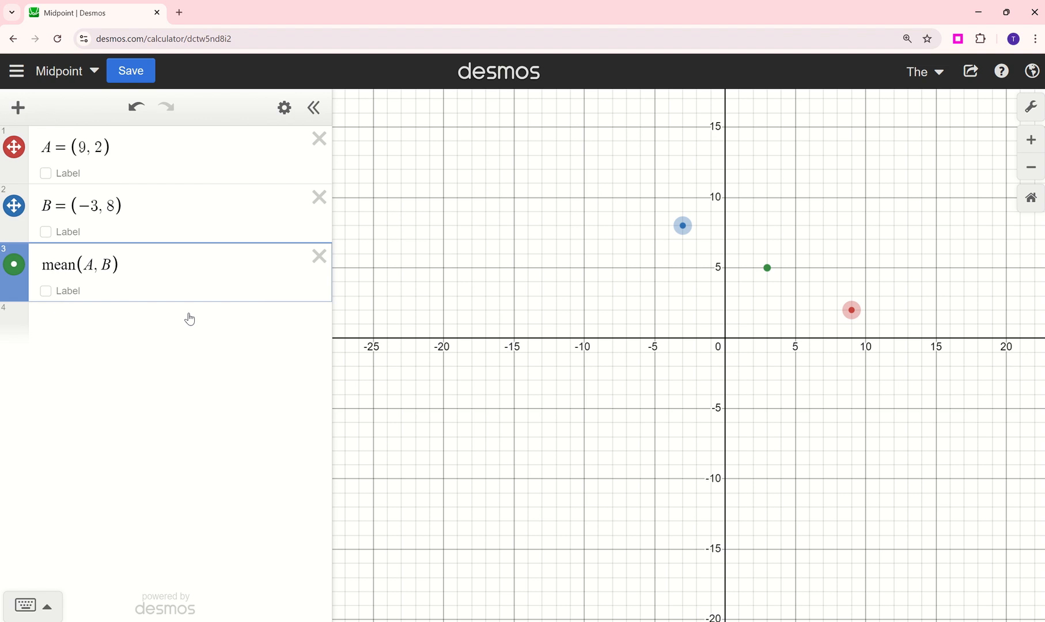
left_click(46, 290)
- Delete the mean expression and the definitions of points B and A
left_click(319, 255)
left_click(319, 198)
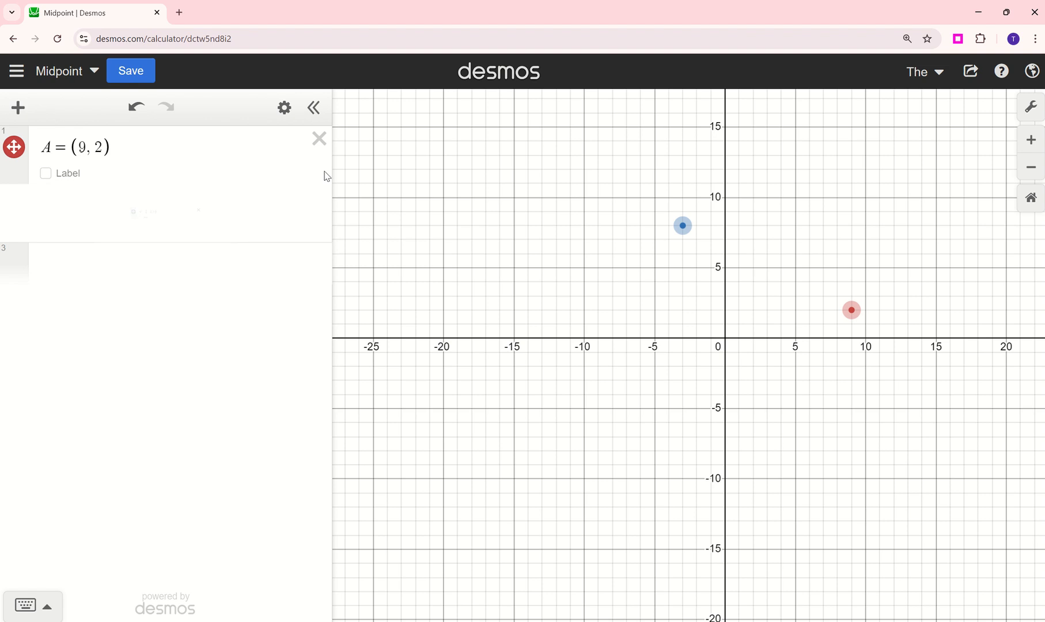
left_click(319, 138)
- Plot the midpoint directly from coordinates with mean((9, 2), (-3, 8)) and turn on its label
left_click(168, 155)
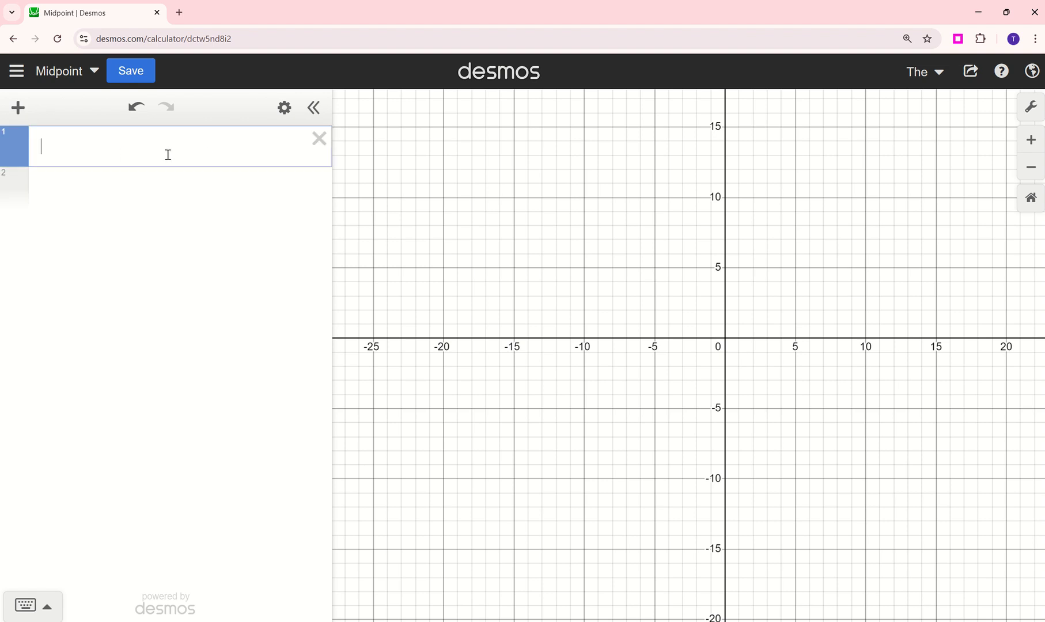
type("mean(")
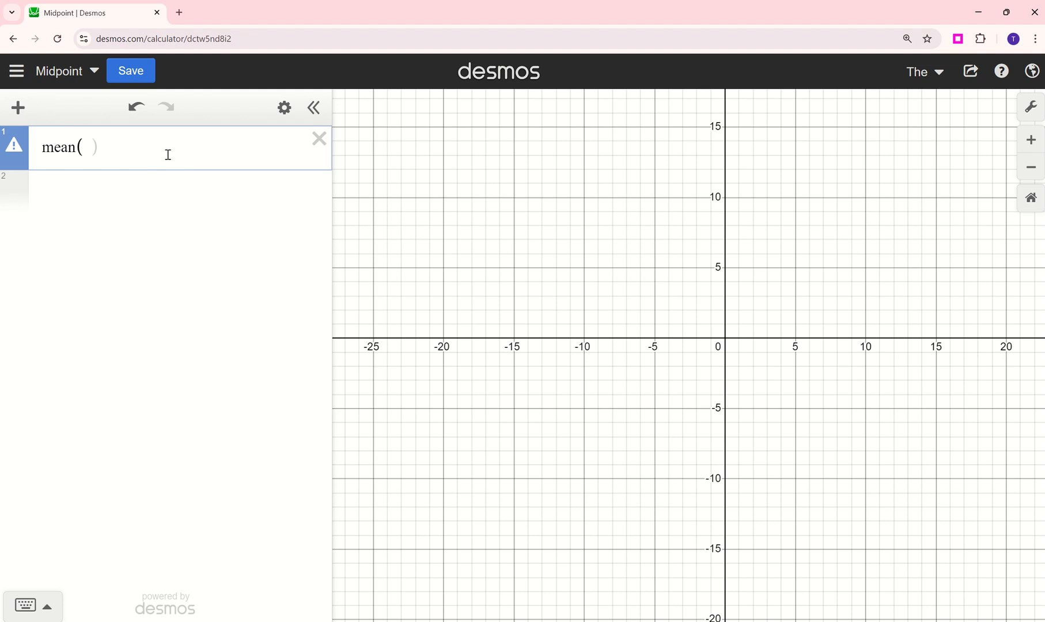
type("(")
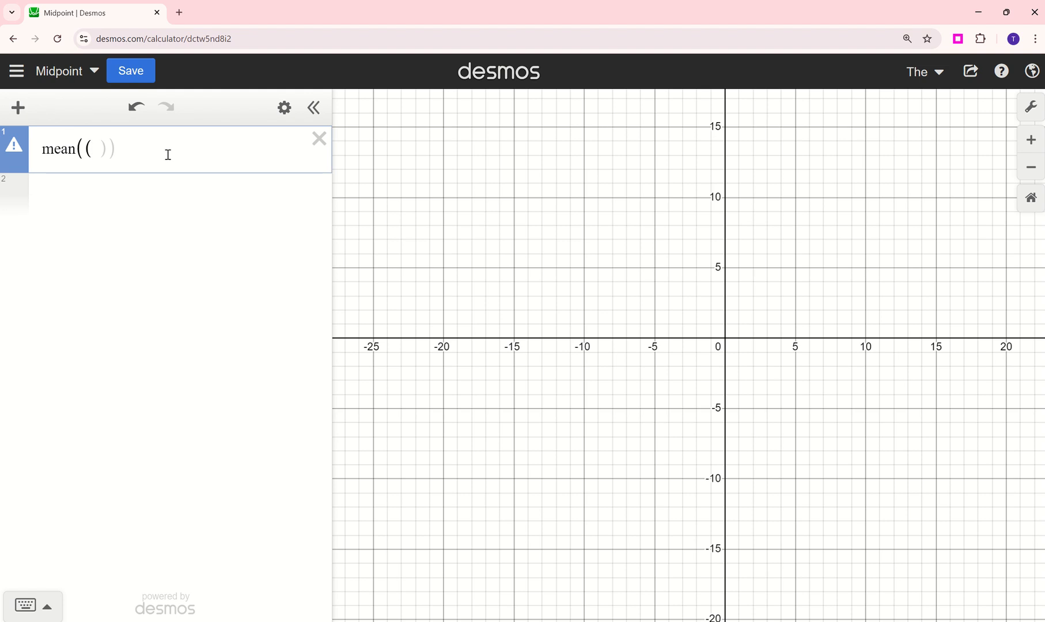
type("9")
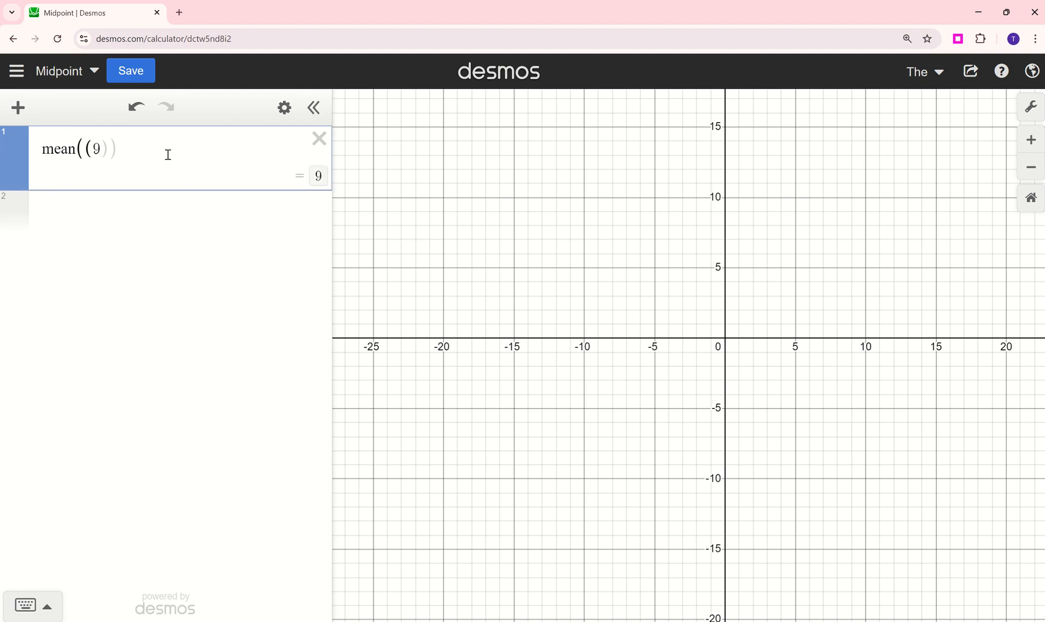
type(", 2)")
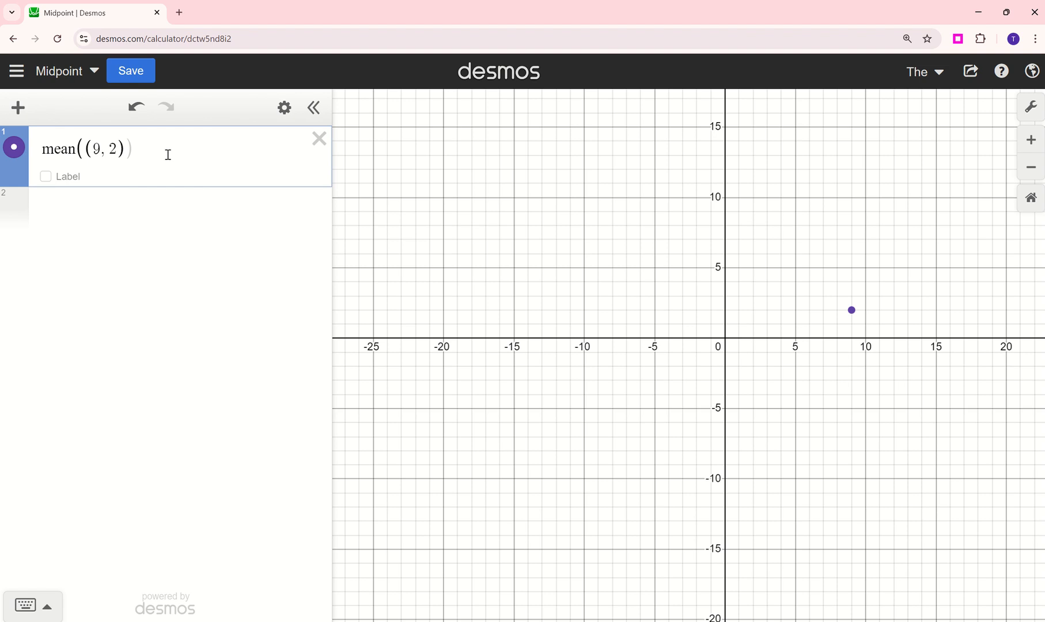
type(", (-3")
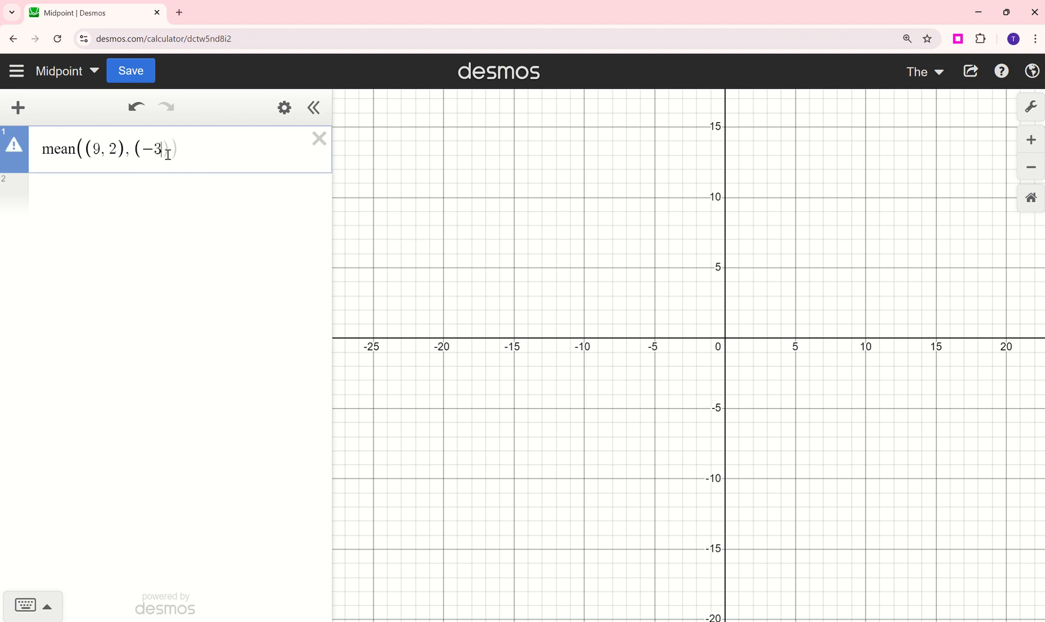
type(", 8")
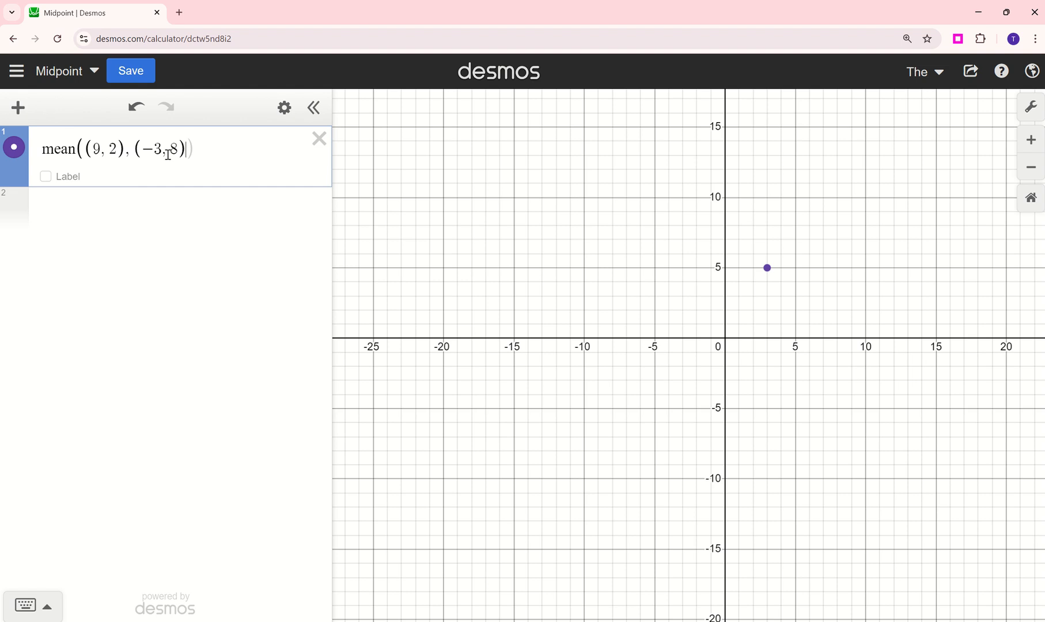
type("))")
left_click(46, 177)
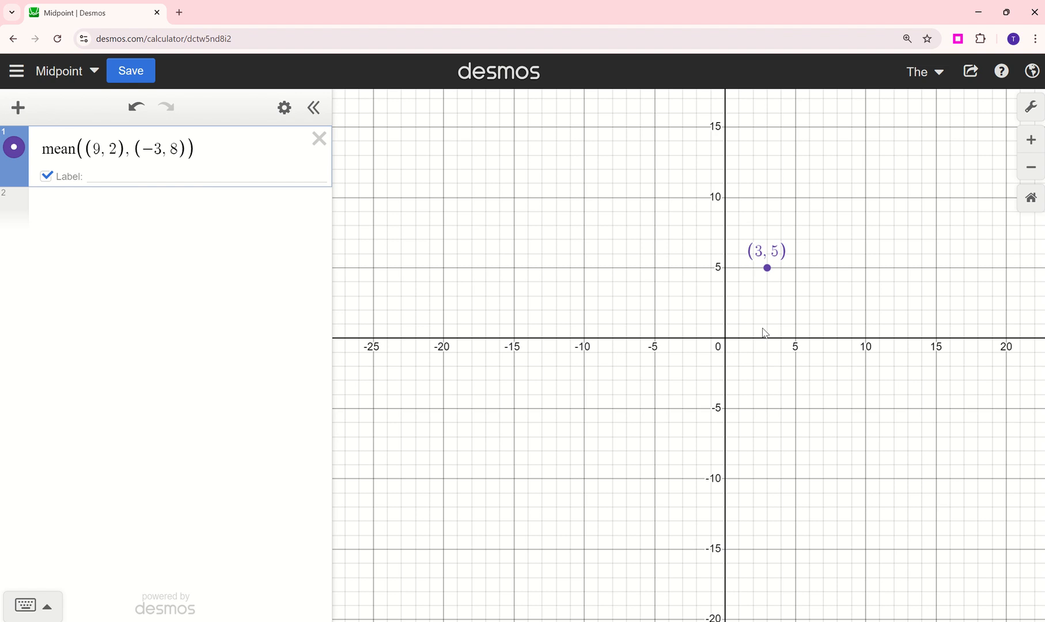
- Delete the mean expression and start a coordinate pair with an empty fraction for each coordinate
left_click(319, 138)
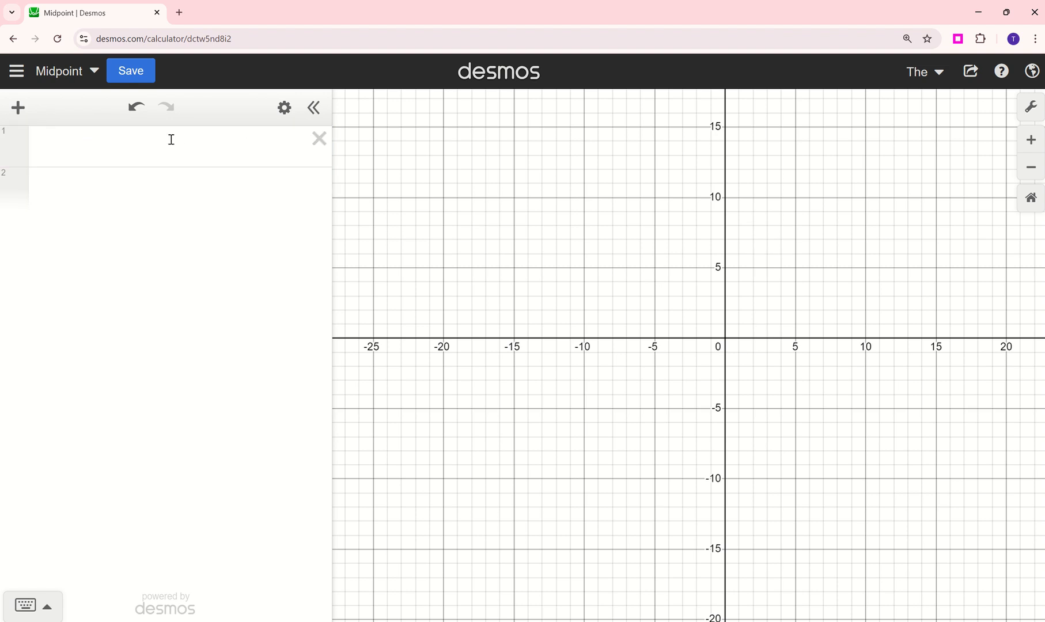
left_click(174, 146)
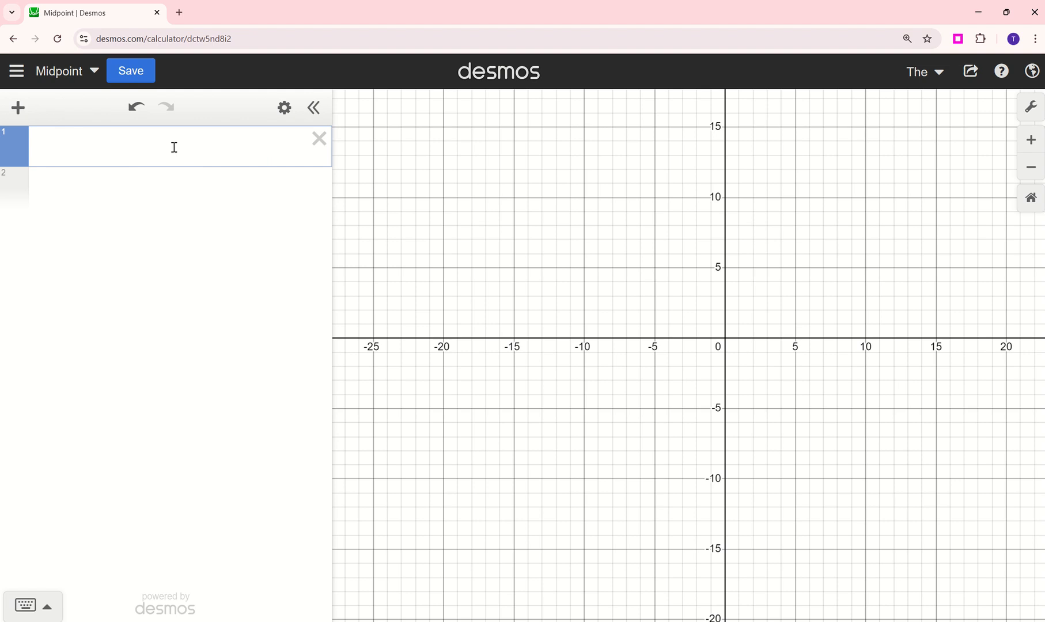
type("(")
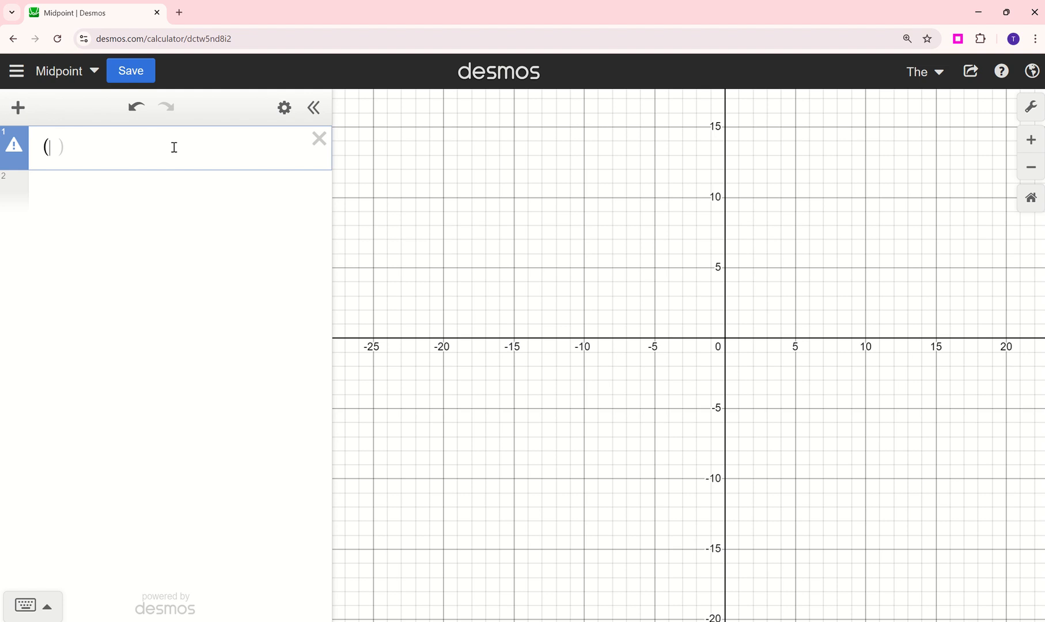
type("/,")
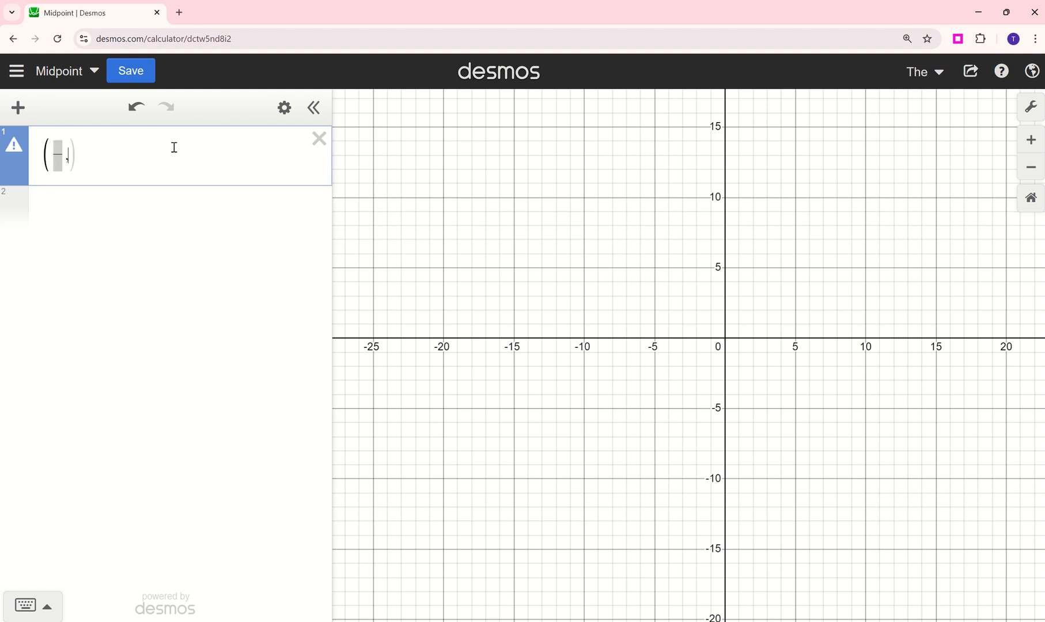
type("/")
- Fill in the first coordinate's fraction as (x₁ + x₂)/2
left_click(62, 149)
type("x")
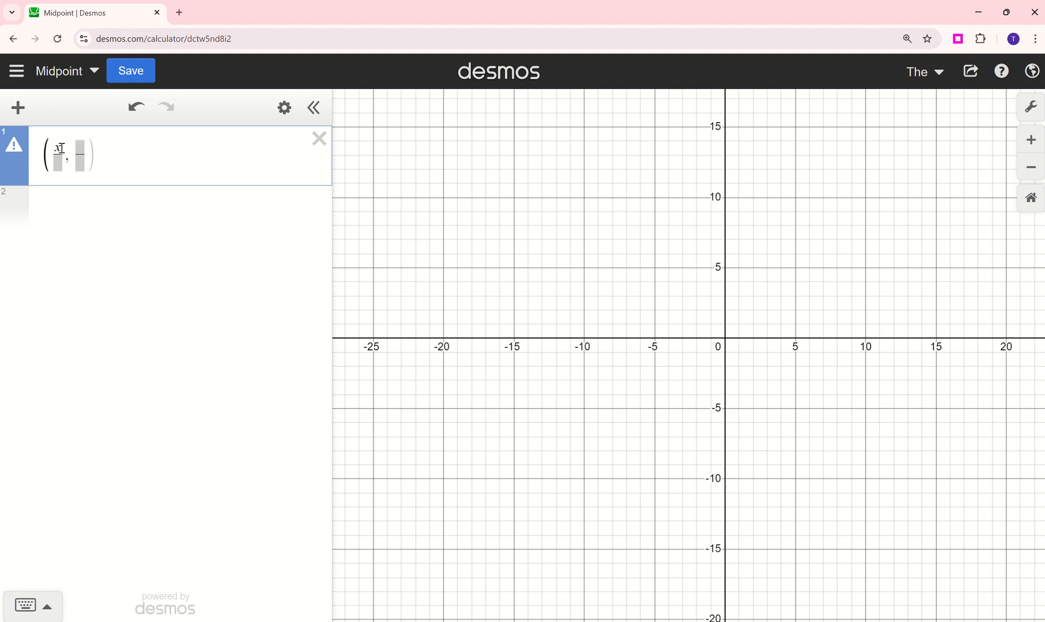
type("1")
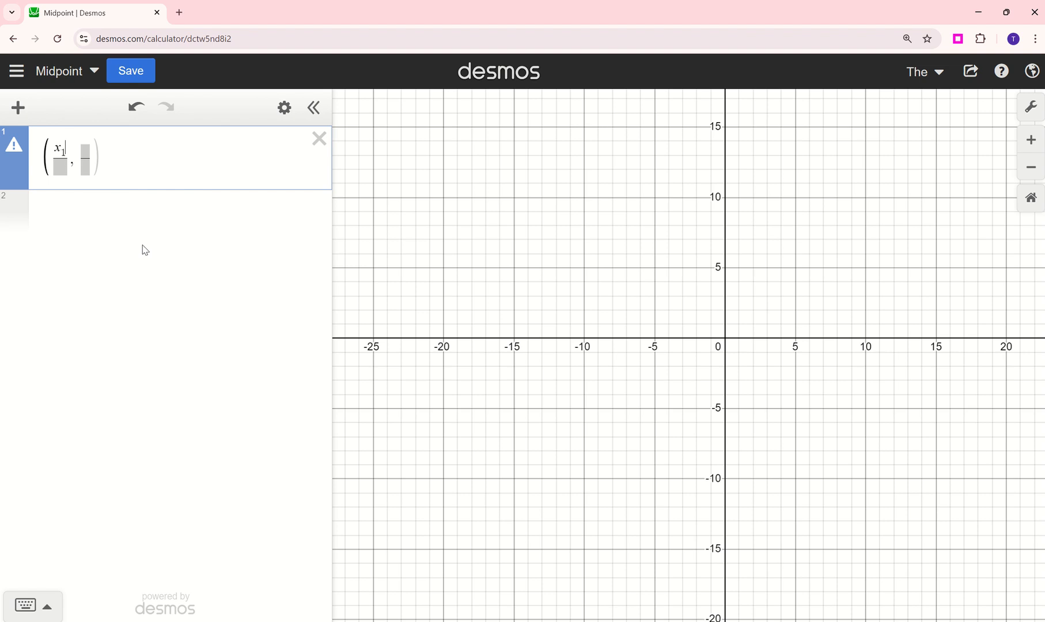
type("+x")
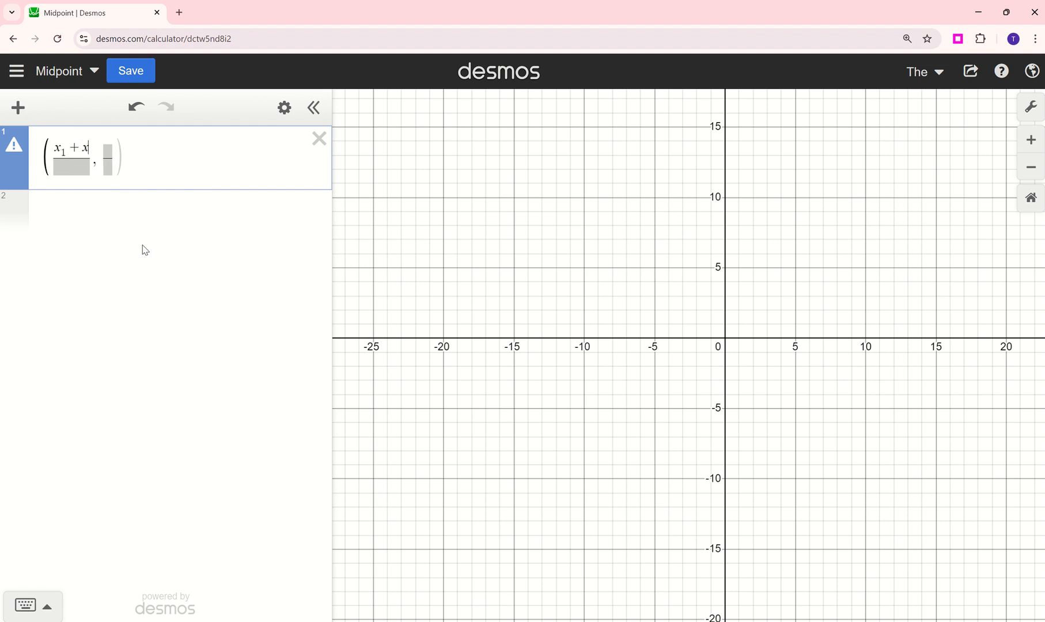
type("2")
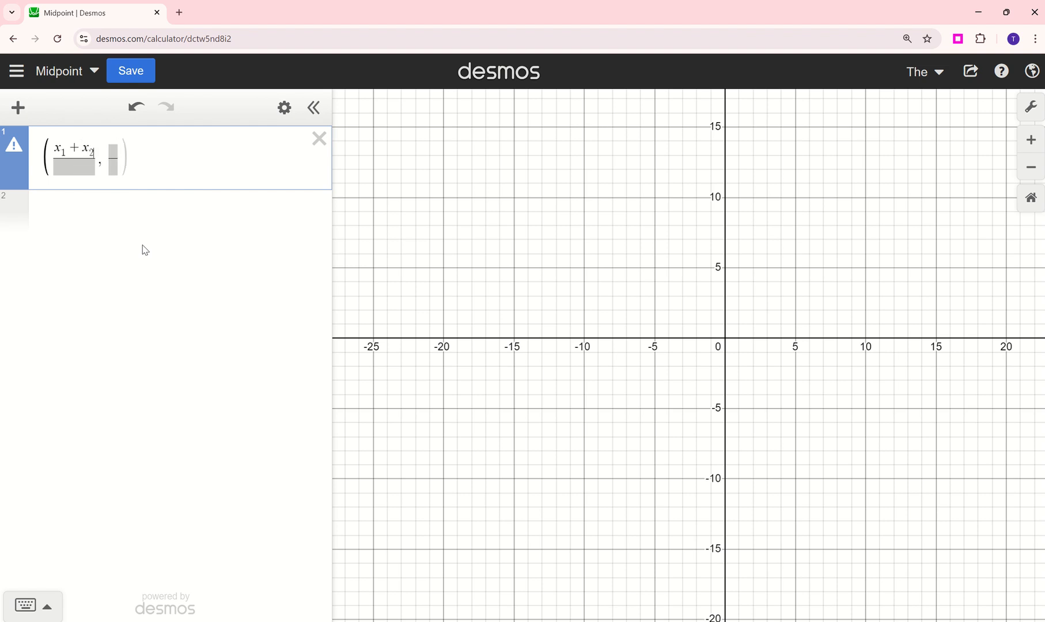
left_click(85, 167)
type("2")
- Fill in the second coordinate's fraction as (y₁ + y₂)/2 and add sliders for all four variables
left_click(114, 152)
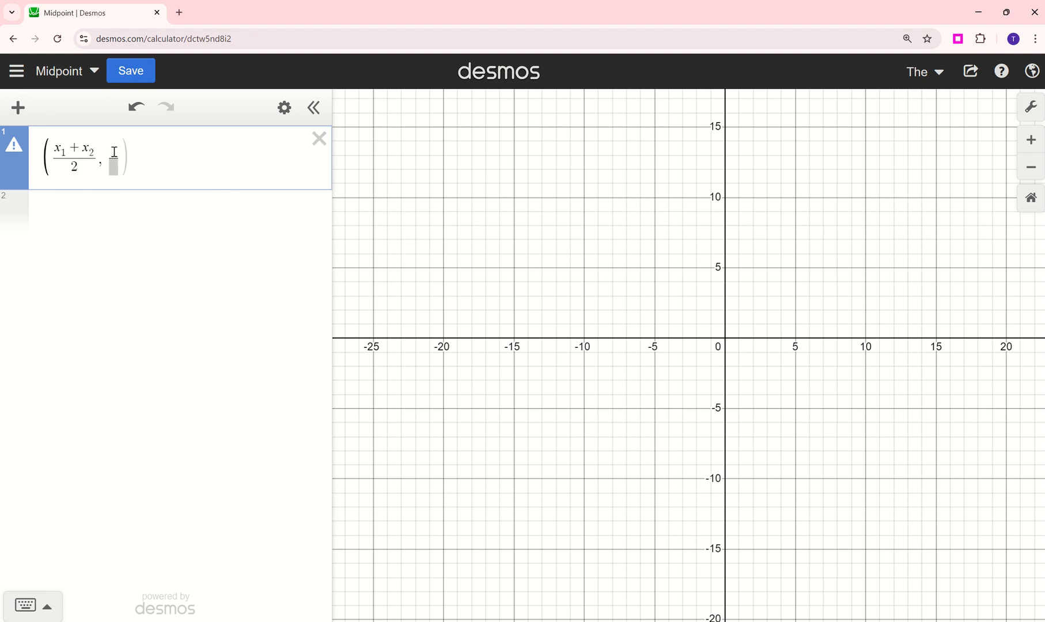
type("/2, (y_1+y_2")
left_click(123, 167)
type("2")
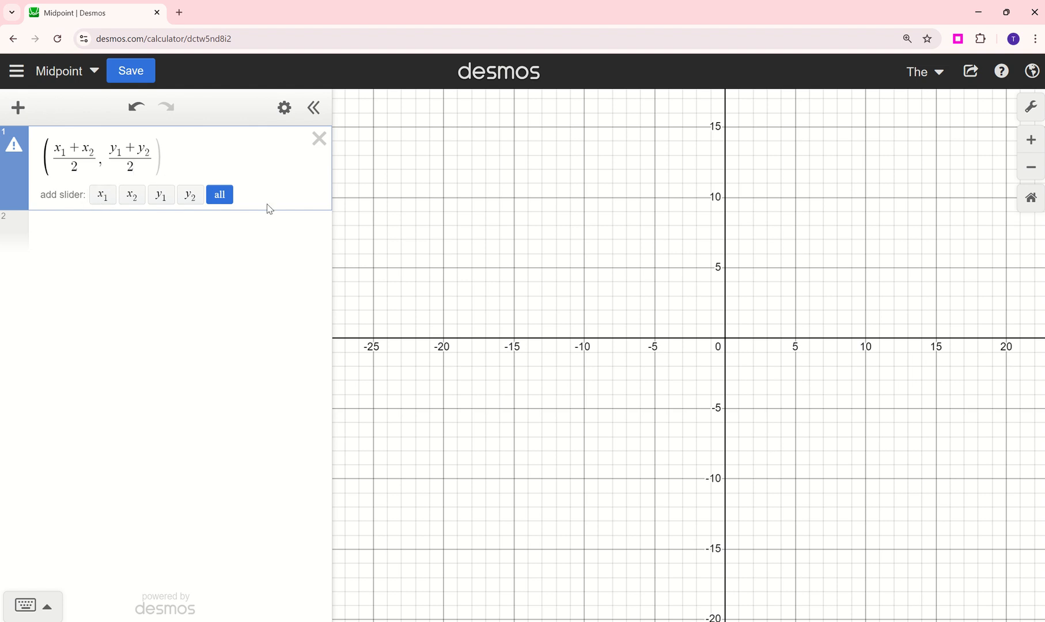
left_click(225, 198)
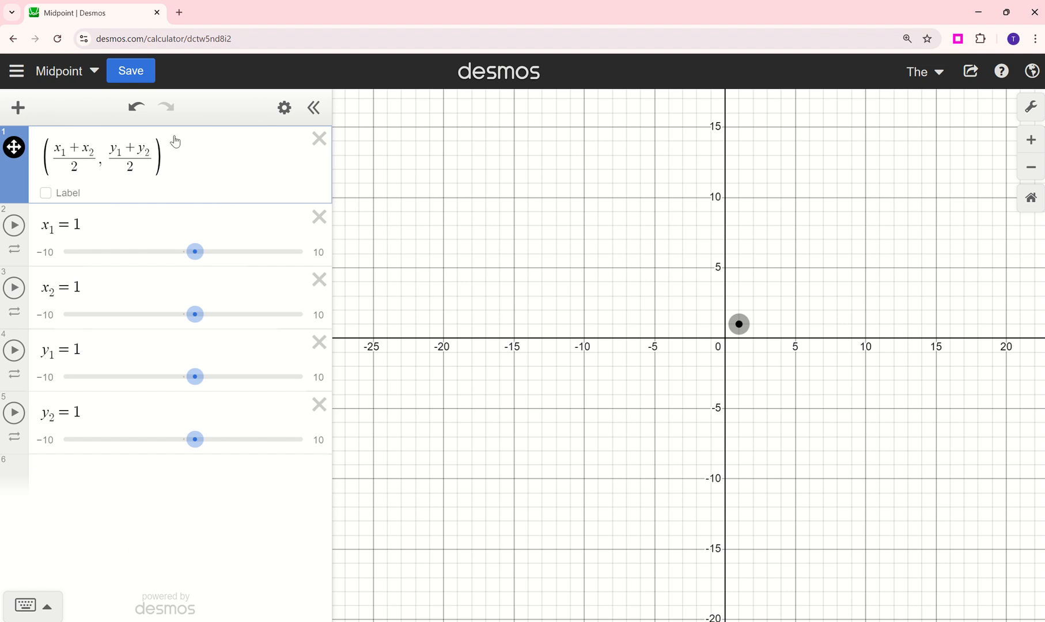
- Write the two endpoints (9, 2) and (-3, 8) side by side in a new expression below the sliders
left_click(179, 475)
type("(9,2")
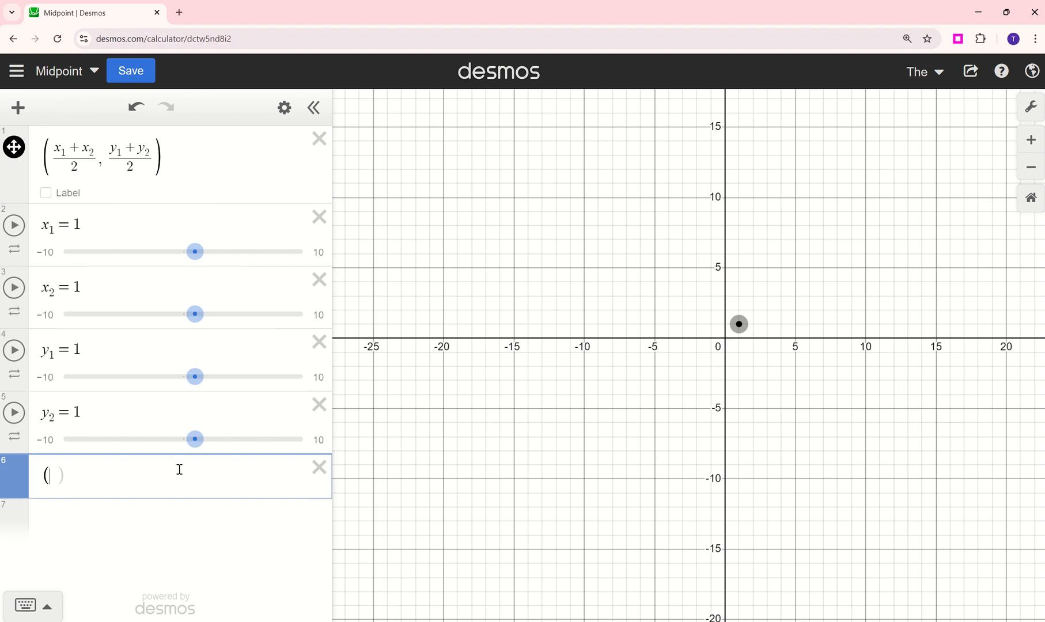
type(")")
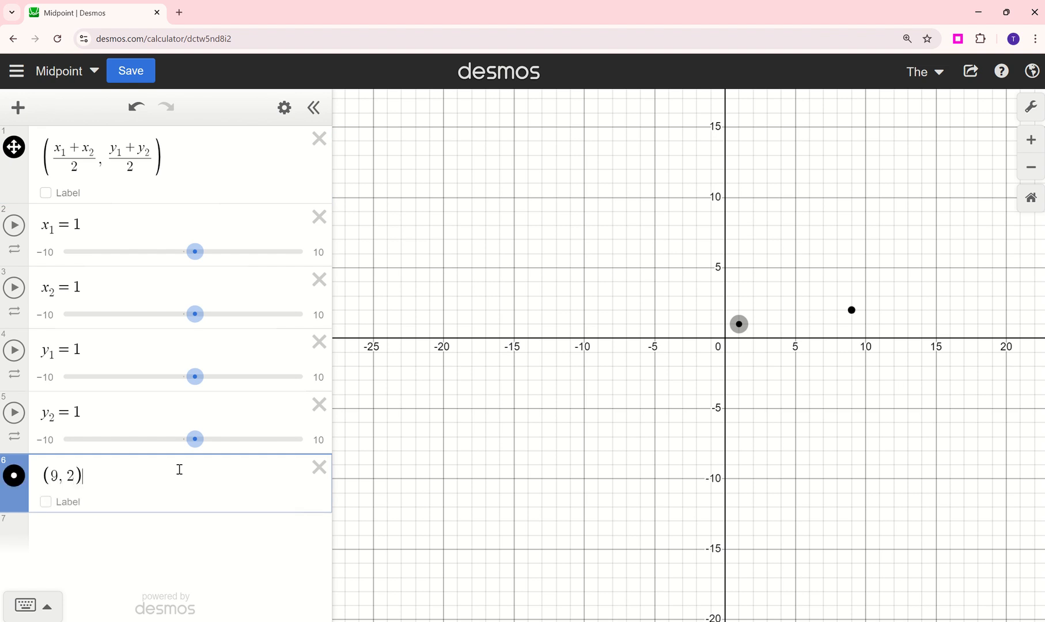
type("(")
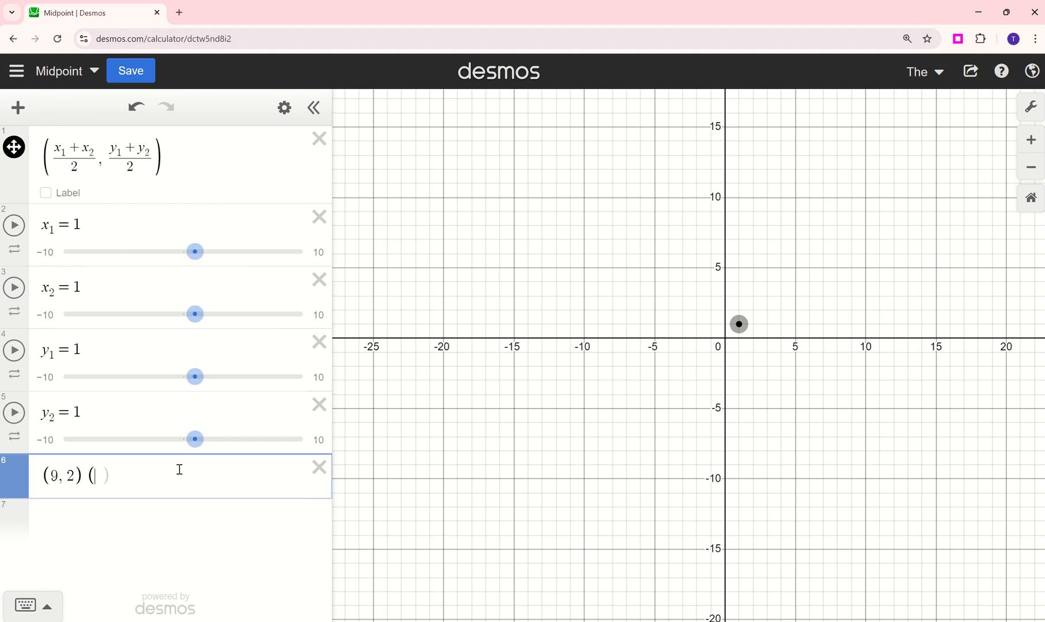
type("-3,8)")
- Set x₁ to 9 and x₂ to -3
left_click(98, 226)
key("BackSpace")
type("9")
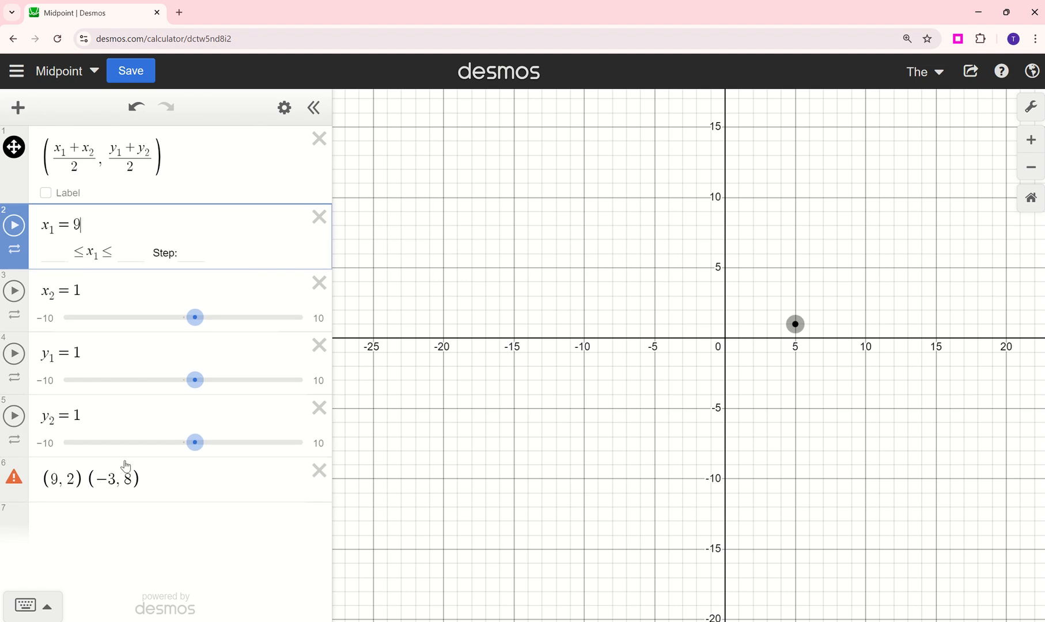
left_click(90, 288)
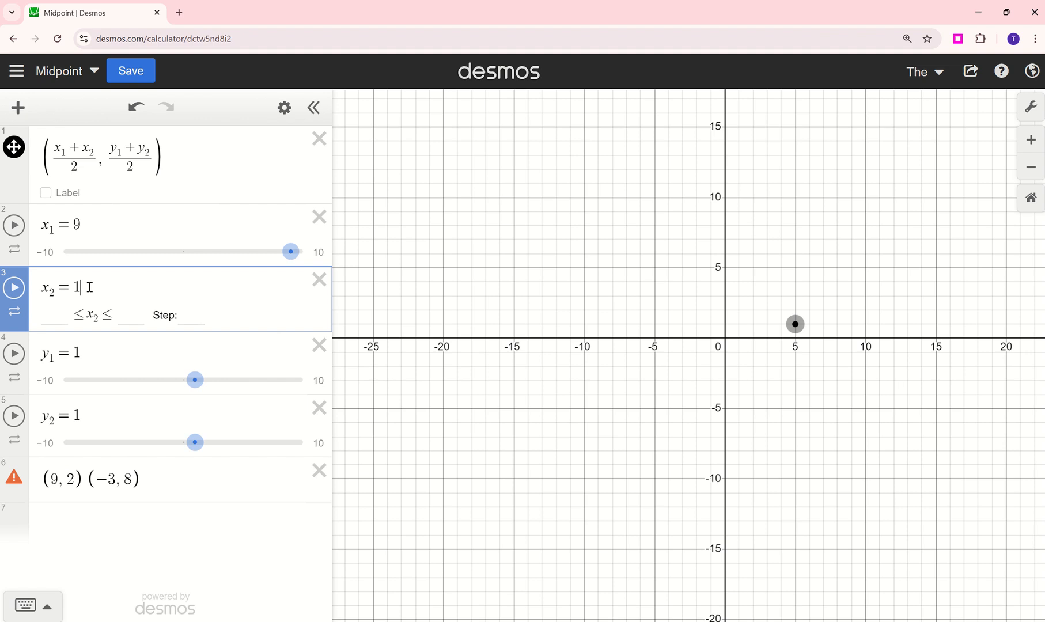
key("BackSpace")
type("-3")
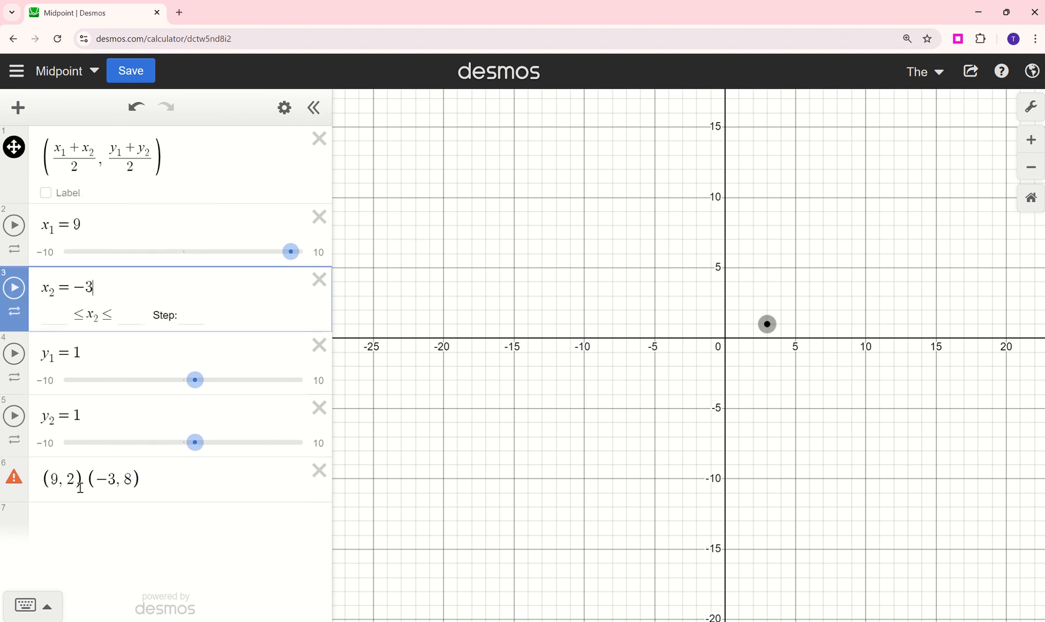
- Set y₁ to 2 and y₂ to 8, and show the coordinate label of the midpoint formula's point
left_click(100, 346)
key("BackSpace")
type("2")
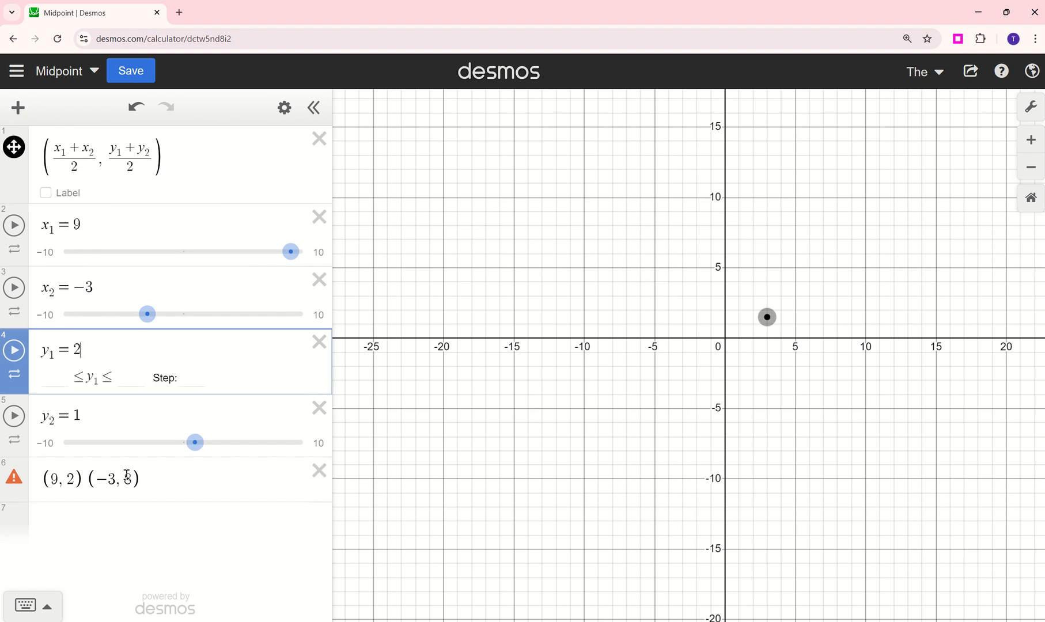
left_click(93, 414)
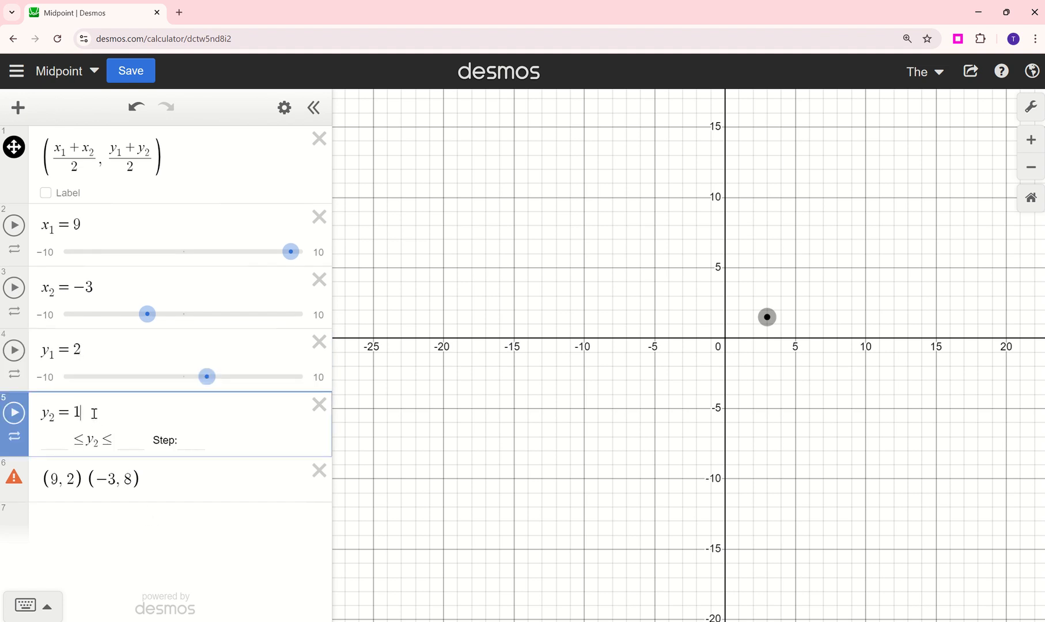
key("BackSpace")
type("8")
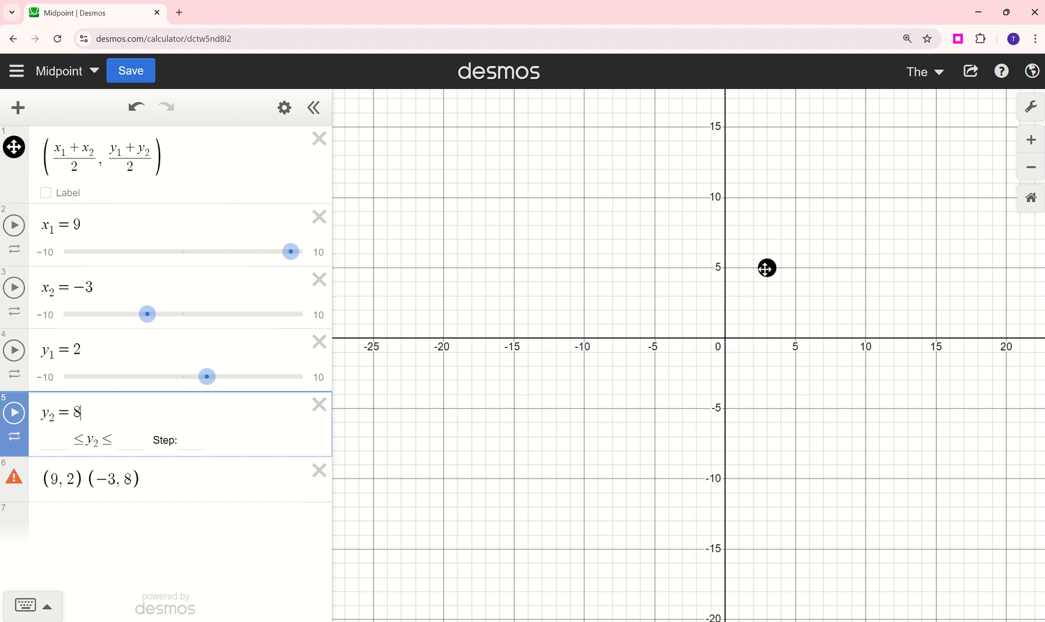
left_click(51, 195)
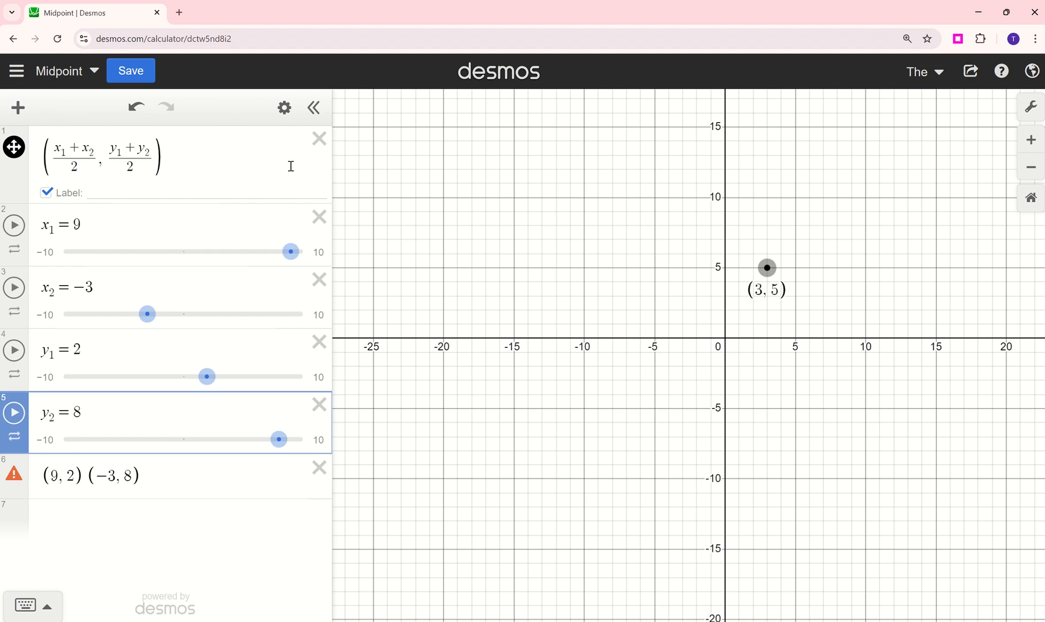
- Delete the midpoint formula, all four sliders and the endpoint expression to empty the expression list
left_click(320, 140)
left_click(320, 139)
left_click(321, 139)
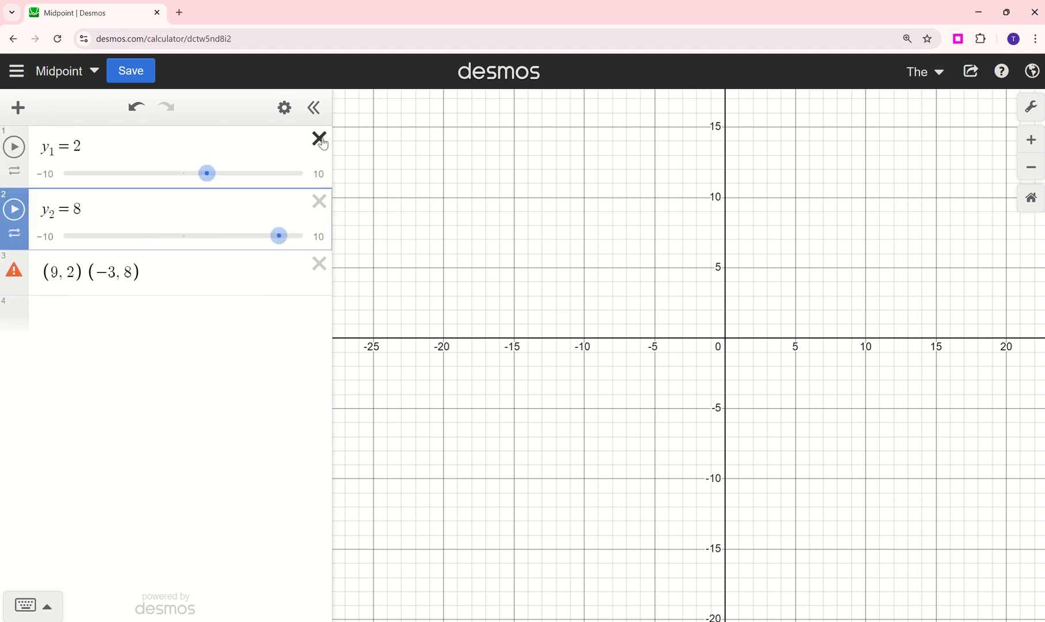
left_click(320, 140)
left_click(320, 140)
left_click(321, 140)
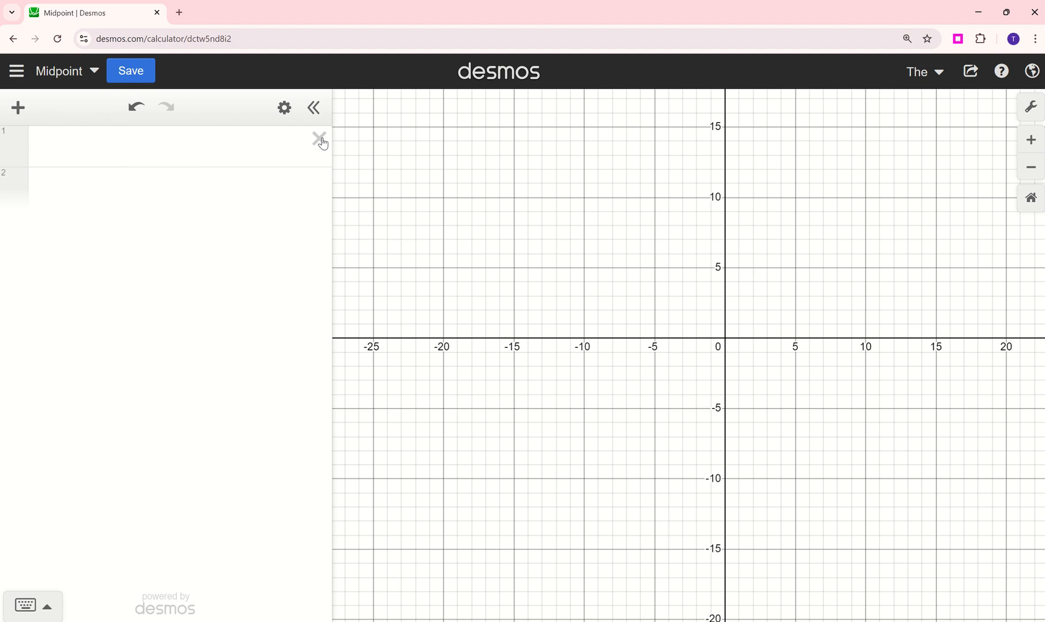
- Enter midpoint((9, 2), (-3, 8)) as the first expression and show the point's coordinate label
left_click(231, 150)
type("midp")
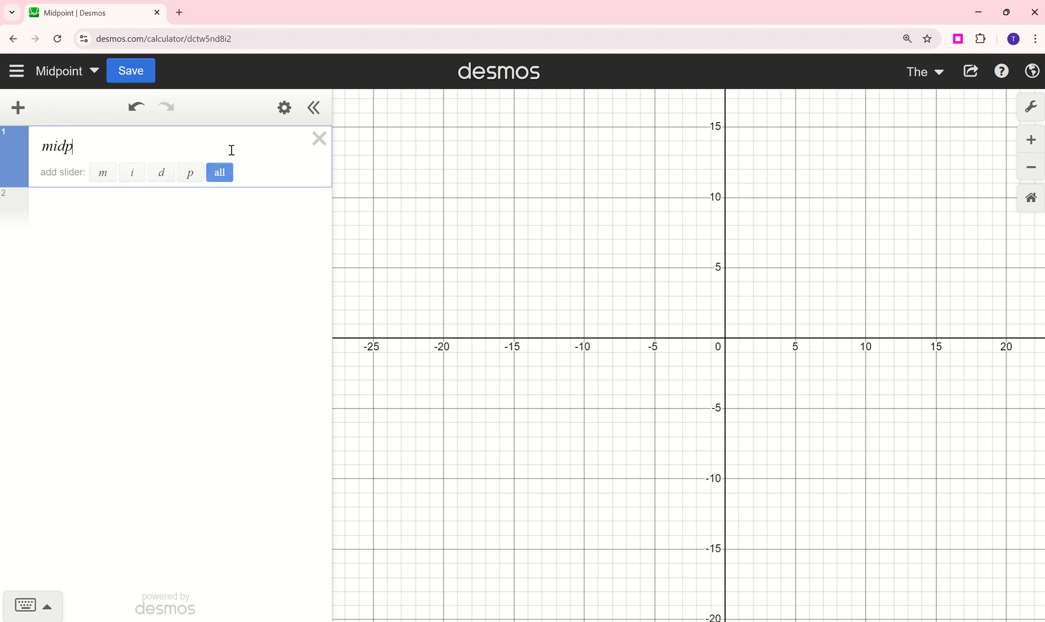
type("oint")
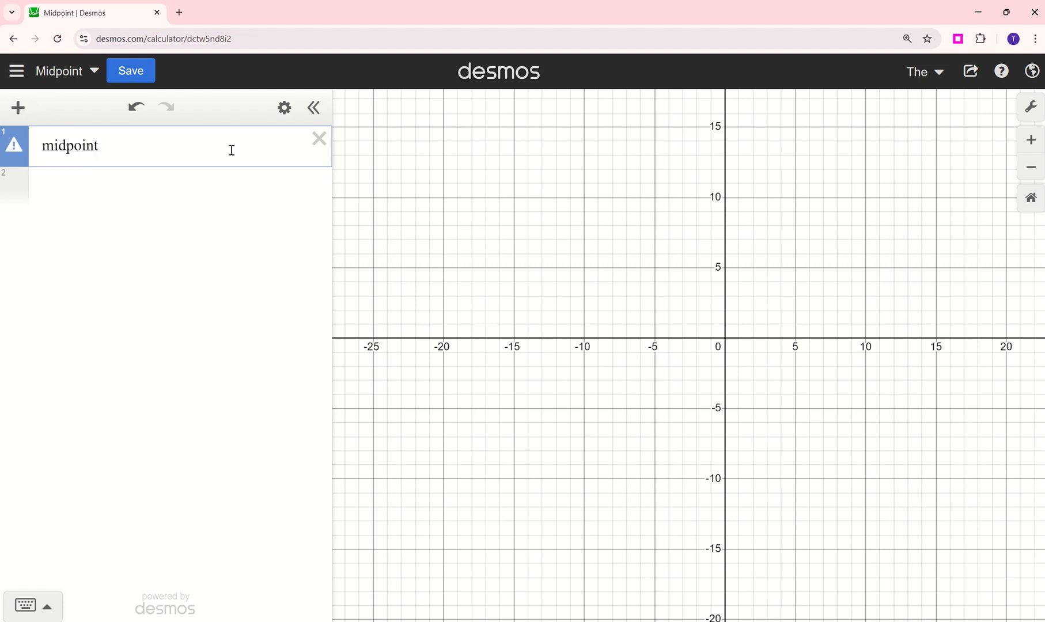
type("((")
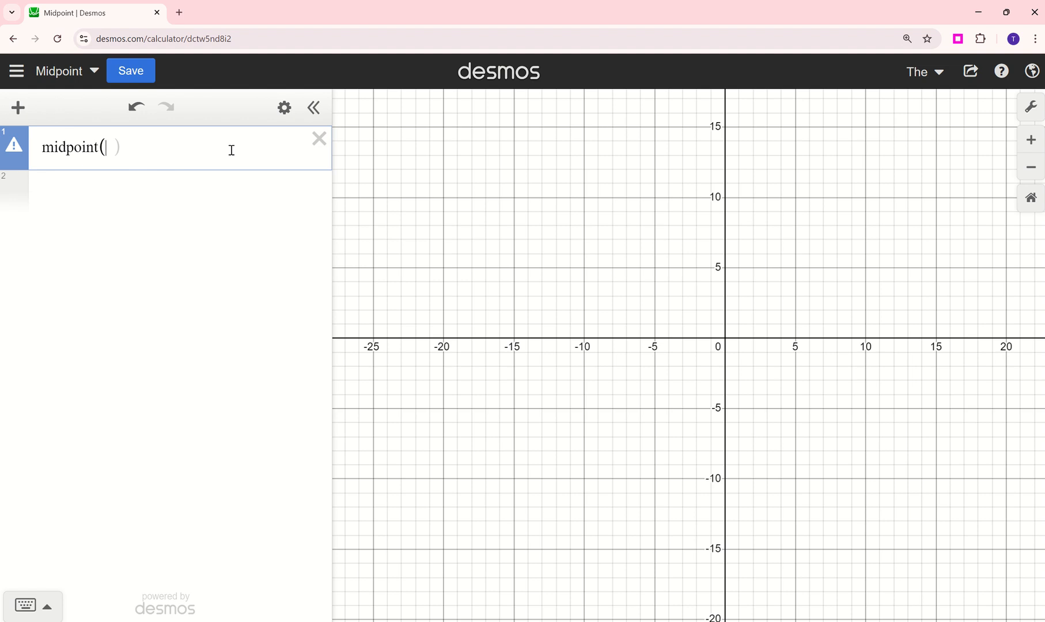
type("9, 2")
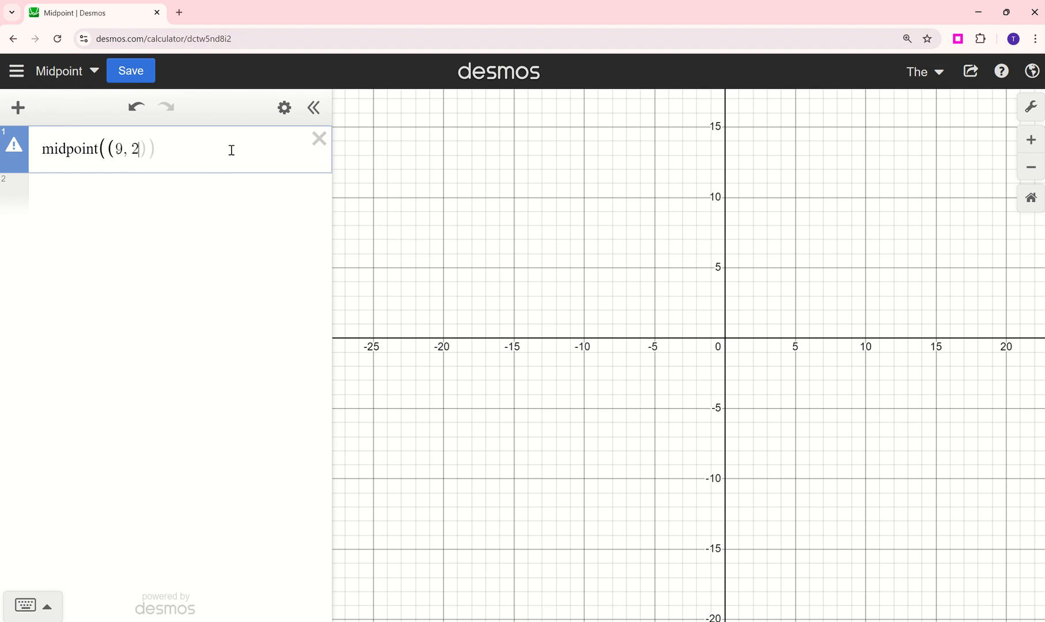
type("), (-3, 8)")
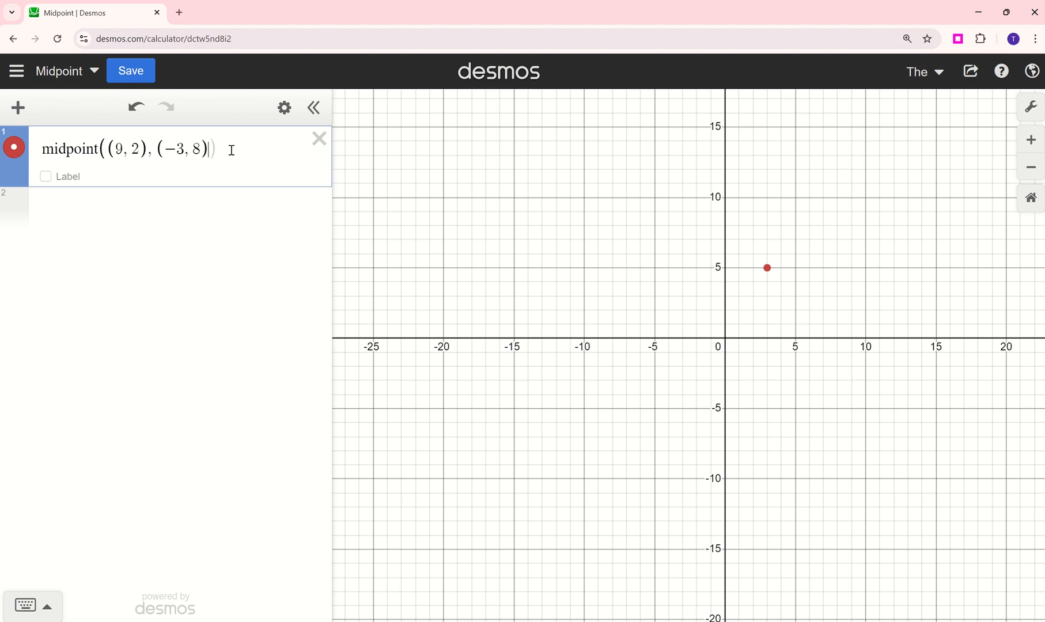
left_click(45, 176)
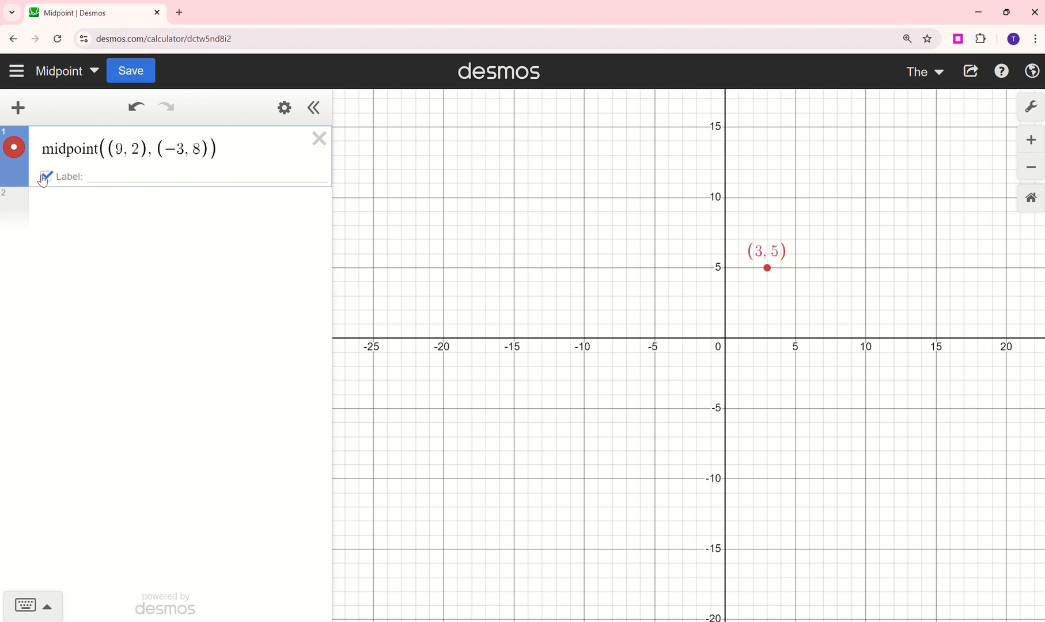
- Define the endpoints as named points A = (9, 2) and B = (-3, 8) in two new expressions
left_click(140, 203)
type("A=")
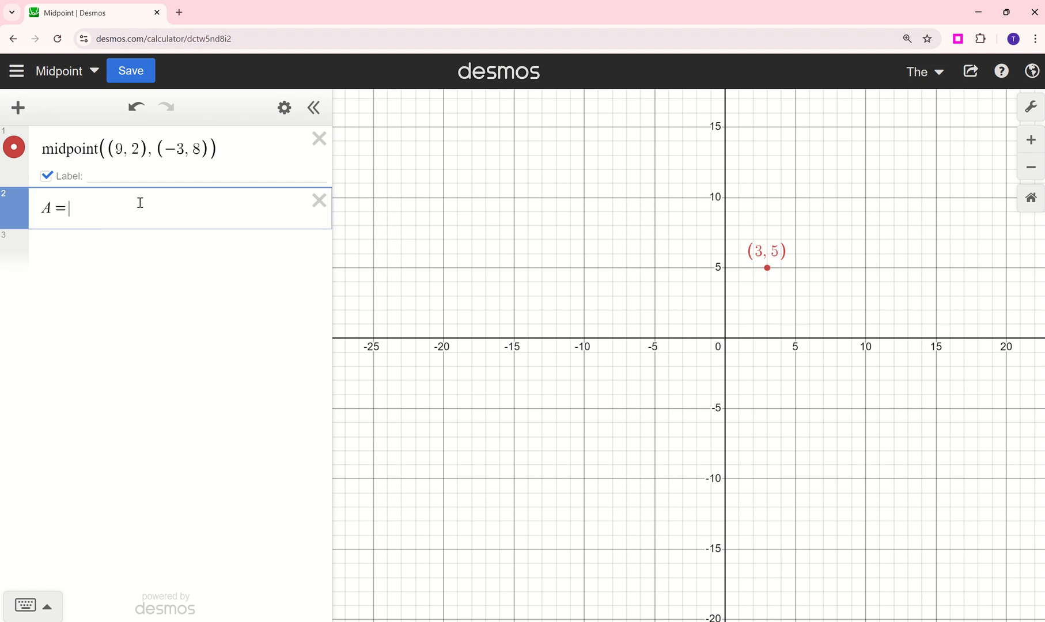
type("(9,2")
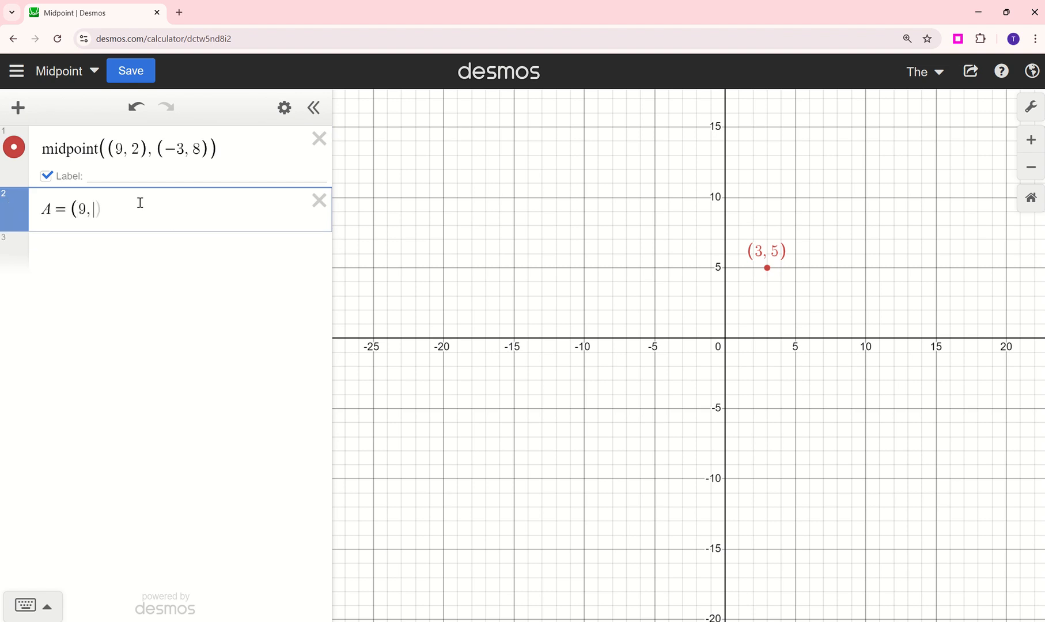
type(")")
key("Return")
type("B")
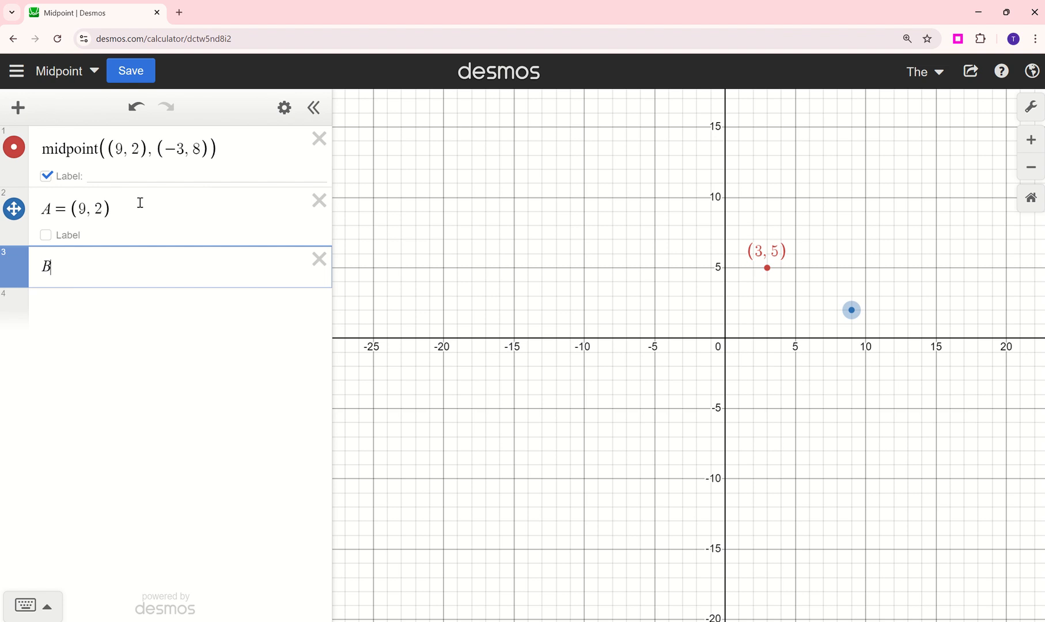
type("=(-3,8)")
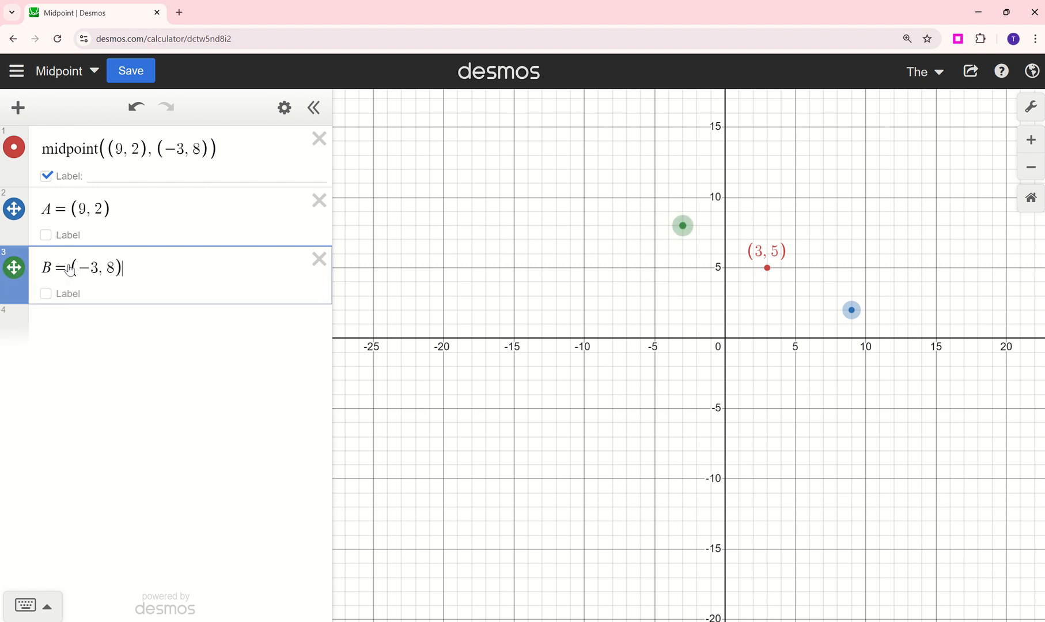
- Add the expression midpoint(A, B) below the named points and show its coordinate label
left_click(80, 330)
type("midpoint(A, B")
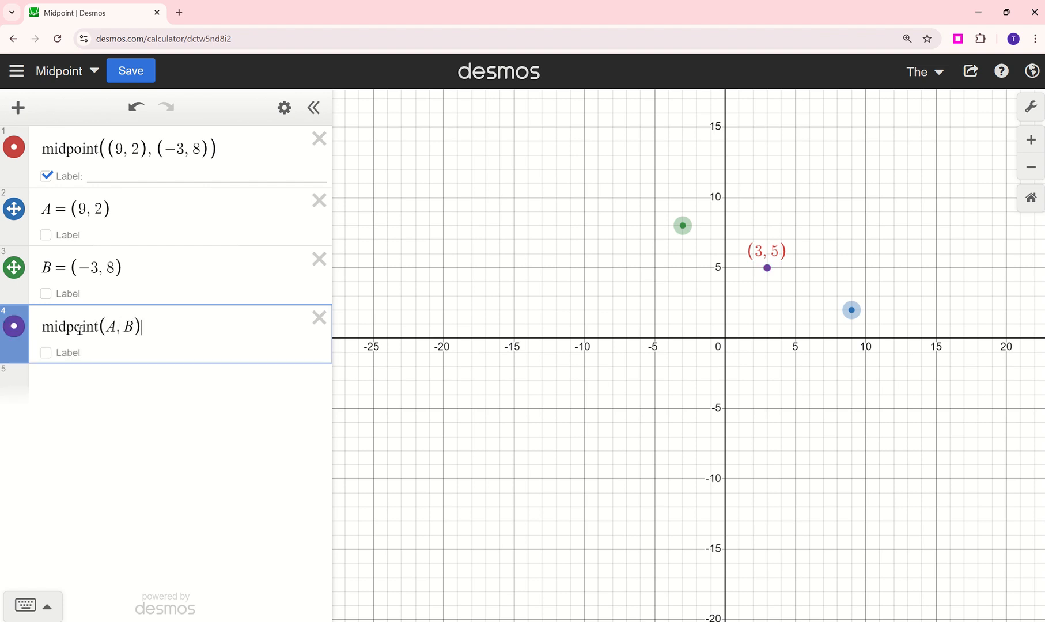
left_click(14, 147)
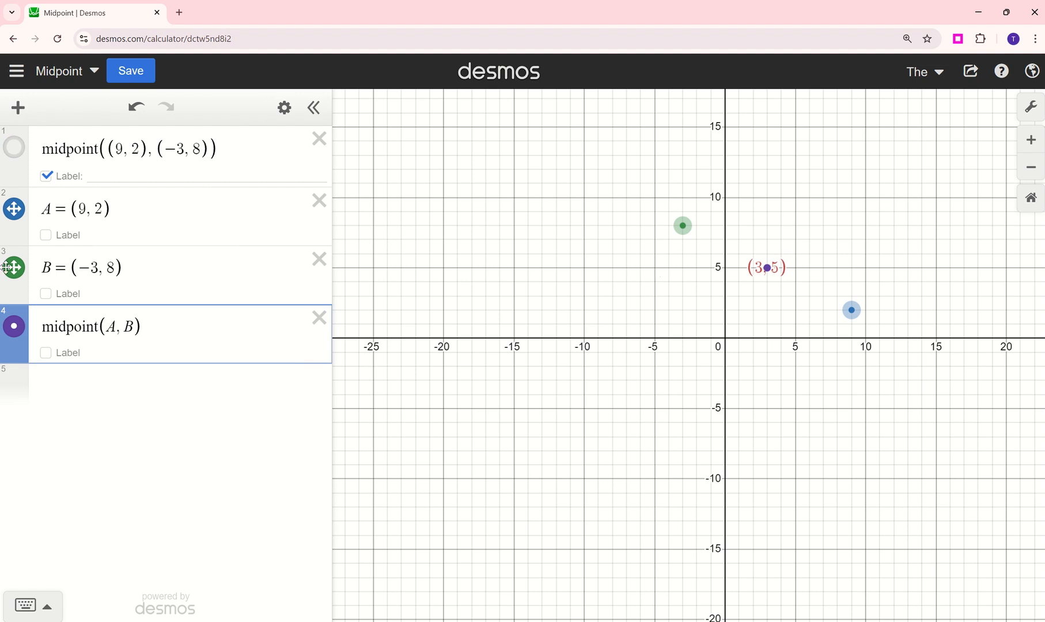
left_click(15, 152)
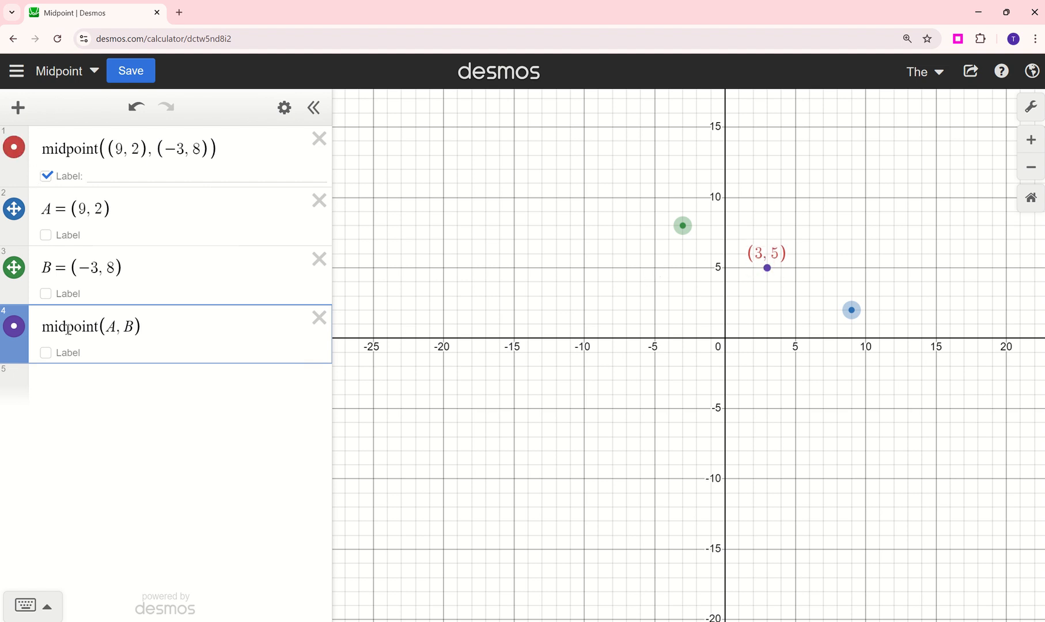
left_click(45, 353)
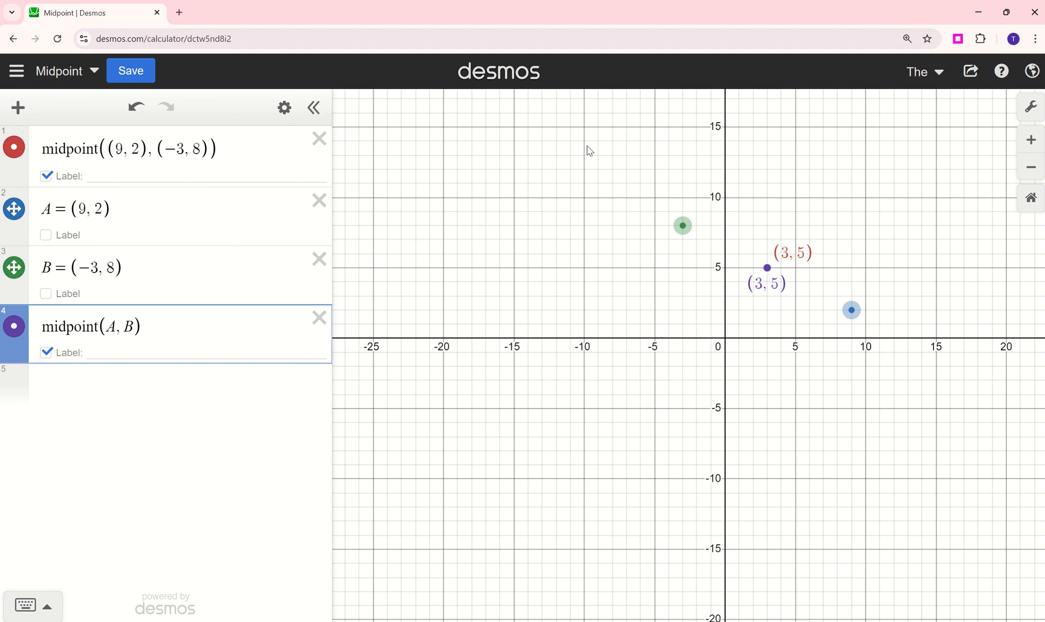
key("super")
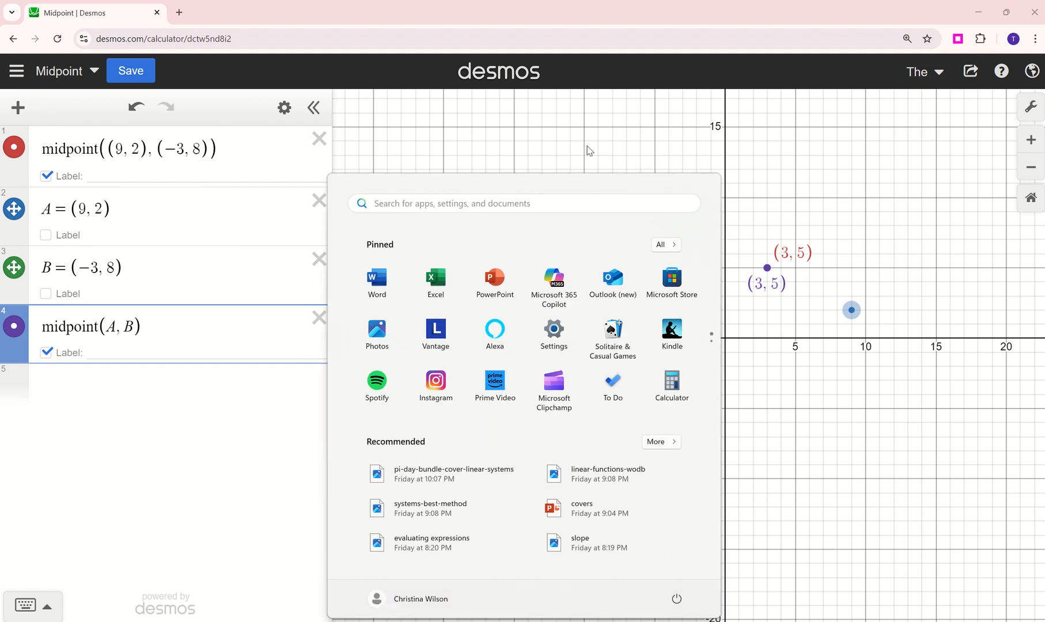